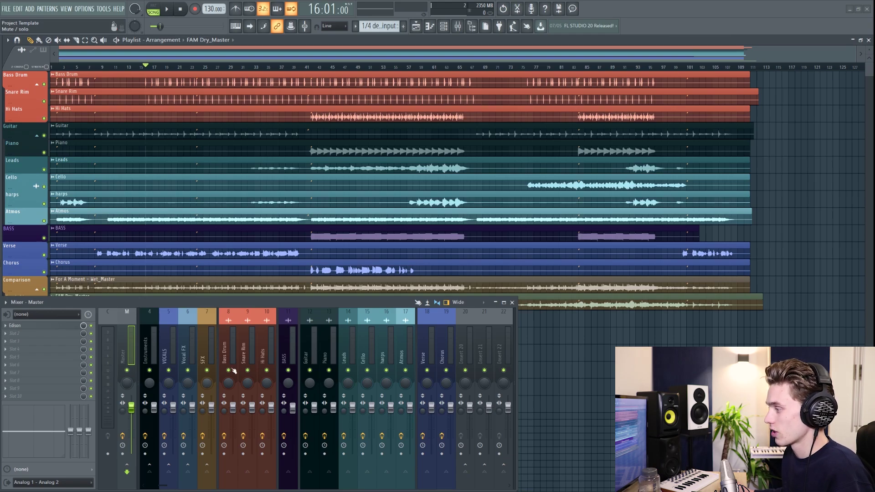
Step: Scroll to the lower playlist tracks and solo the FAM Dry_Master track (Track 14)
{"action": "scroll", "coordinate": [201, 191], "scroll_direction": "down", "scroll_amount": 1}
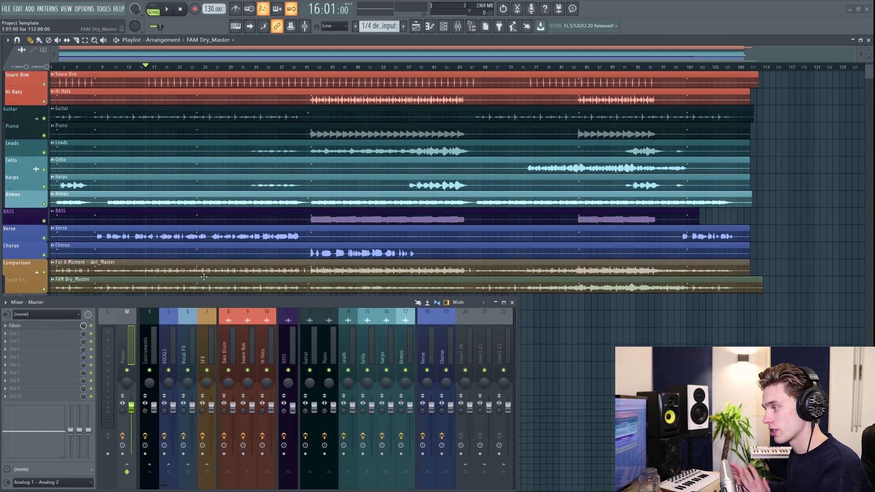
{"action": "scroll", "coordinate": [161, 277], "scroll_direction": "down", "scroll_amount": 1}
{"action": "scroll", "coordinate": [60, 114], "scroll_direction": "up", "scroll_amount": 2}
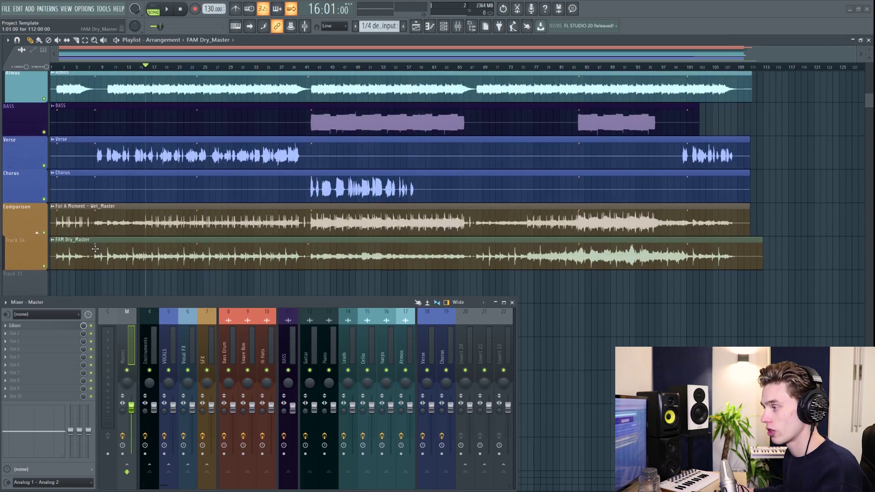
{"action": "scroll", "coordinate": [60, 114], "scroll_direction": "up", "scroll_amount": 3}
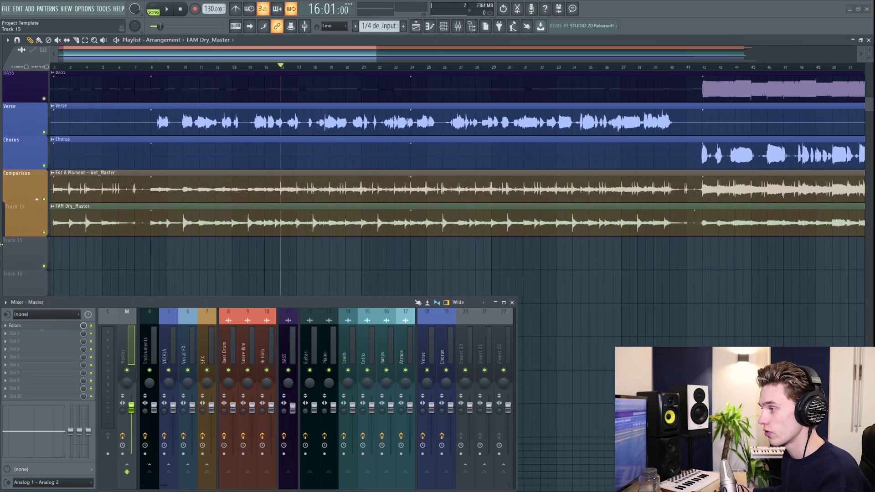
{"action": "right_click", "coordinate": [45, 233]}
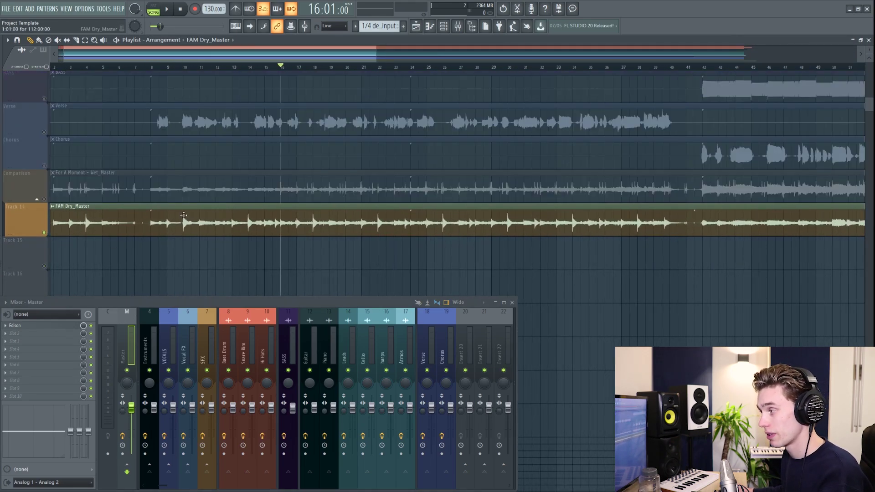
{"action": "scroll", "coordinate": [189, 221], "scroll_direction": "up", "scroll_amount": 2}
{"action": "scroll", "coordinate": [176, 224], "scroll_direction": "down", "scroll_amount": 2}
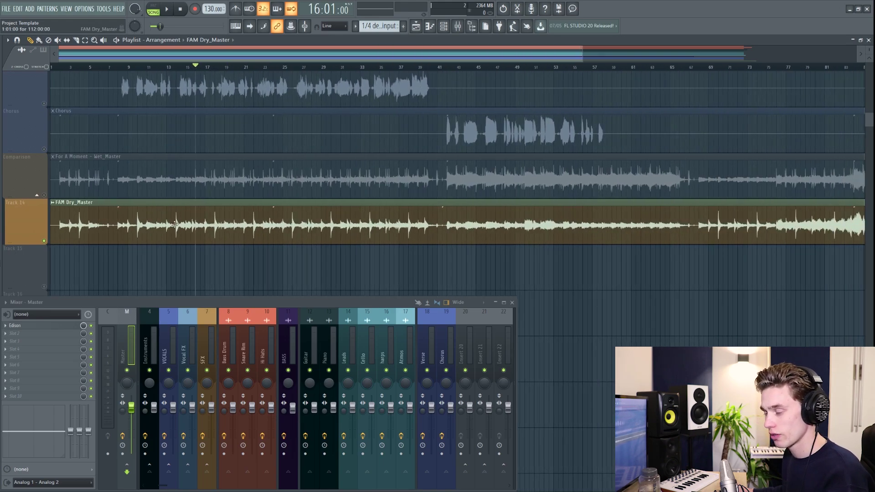
{"action": "scroll", "coordinate": [192, 226], "scroll_direction": "down", "scroll_amount": 2}
{"action": "scroll", "coordinate": [205, 228], "scroll_direction": "up", "scroll_amount": 2}
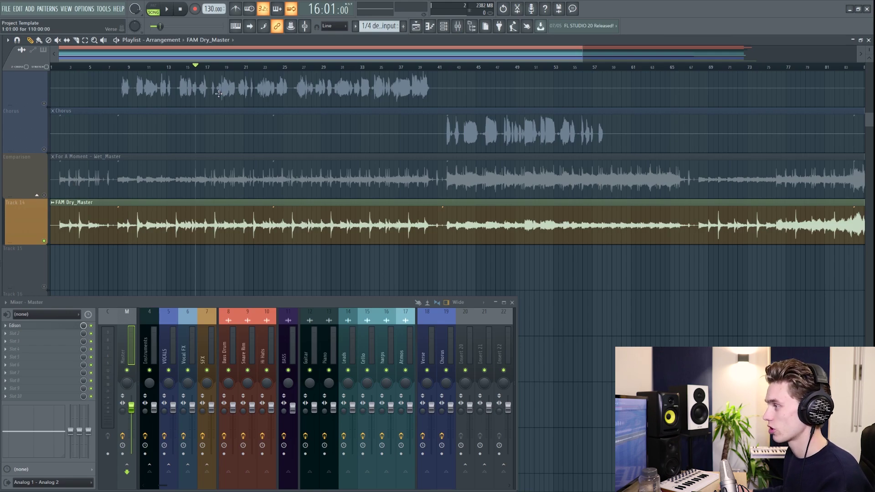
Step: During playback, A/B the unmixed Dry_Master against the mixed Comparison track, ending on Comparison soloed
{"action": "key", "text": "space"}
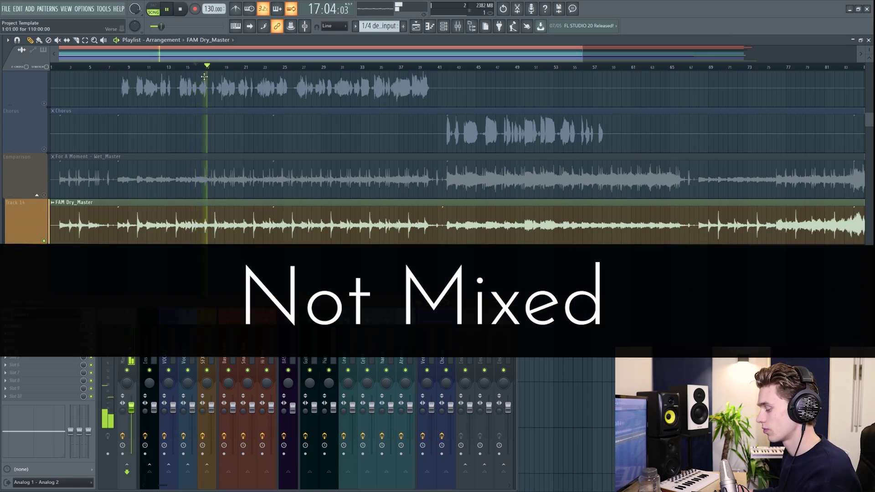
{"action": "right_click", "coordinate": [45, 195]}
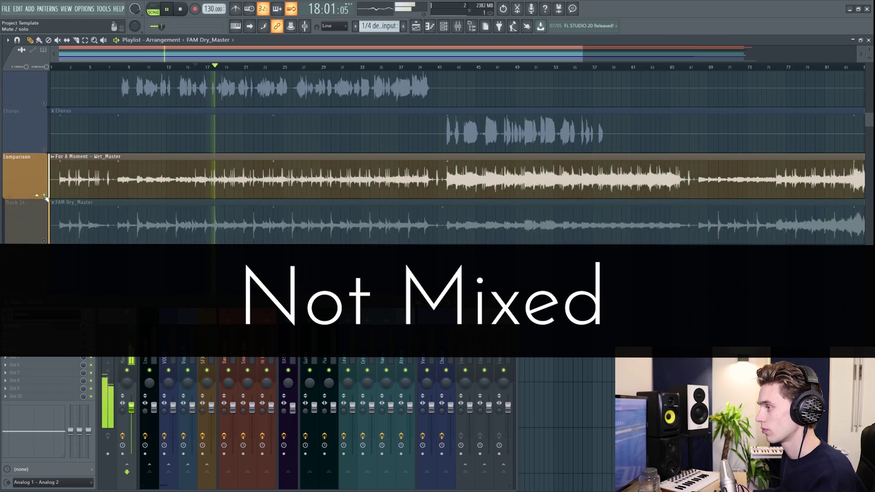
{"action": "right_click", "coordinate": [44, 241]}
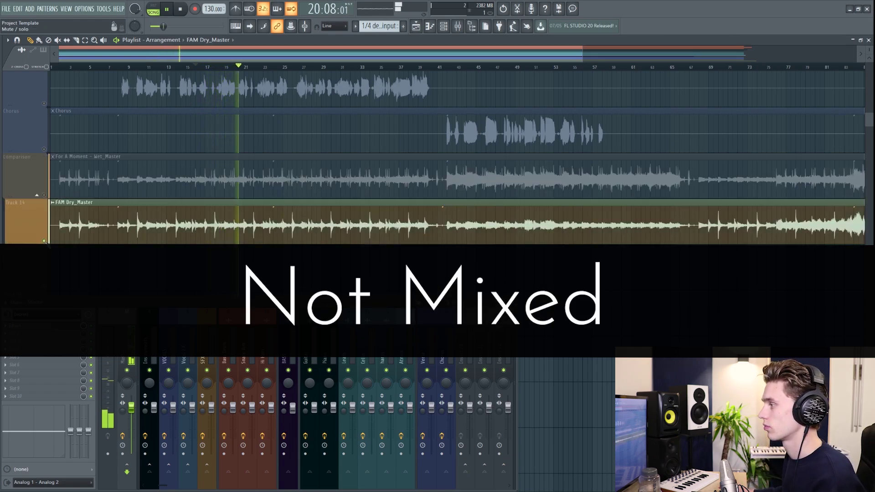
{"action": "right_click", "coordinate": [44, 195]}
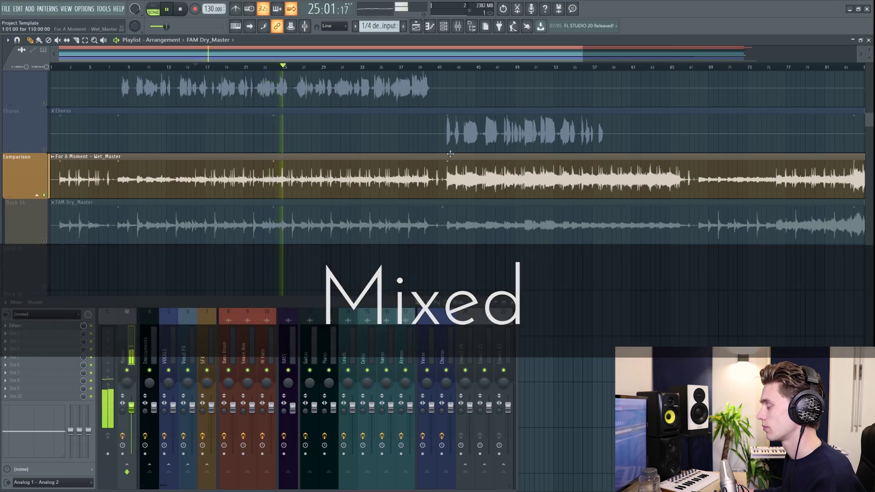
{"action": "key", "text": "space"}
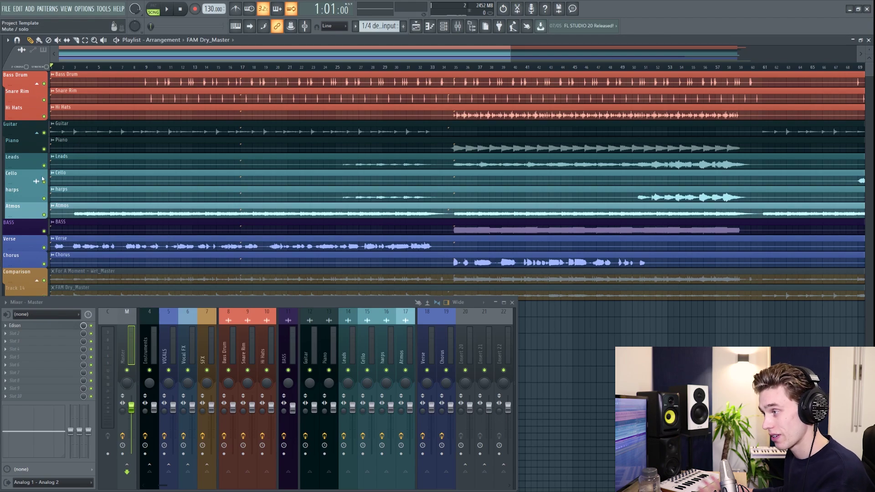
Step: Check bar 35, then audition the song from bar 1 with the Guitar insert selected
{"action": "left_click", "coordinate": [455, 67]}
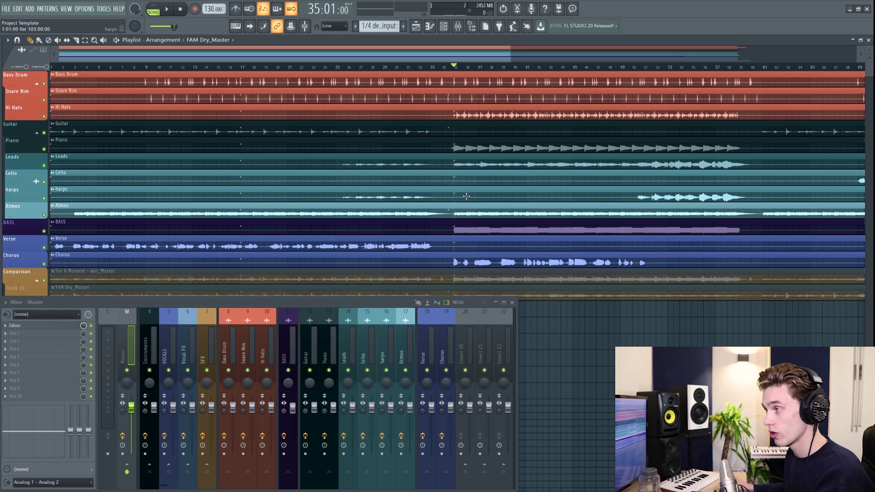
{"action": "left_click", "coordinate": [52, 67]}
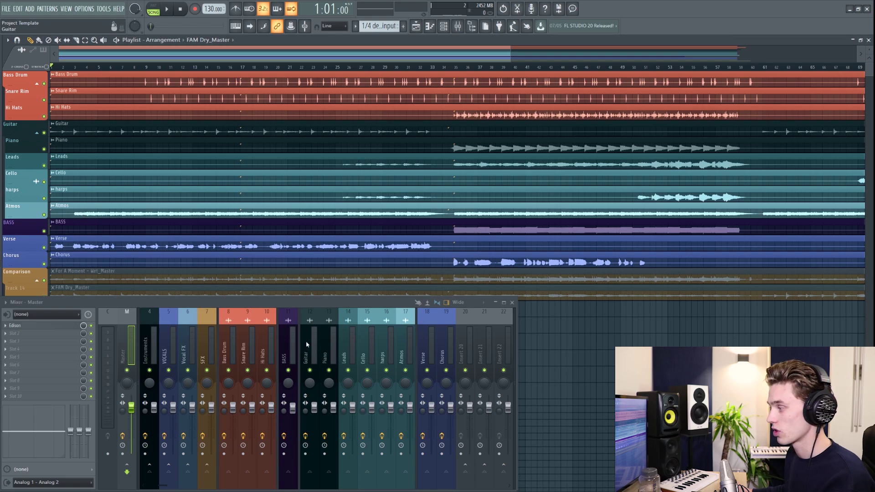
{"action": "left_click", "coordinate": [216, 248]}
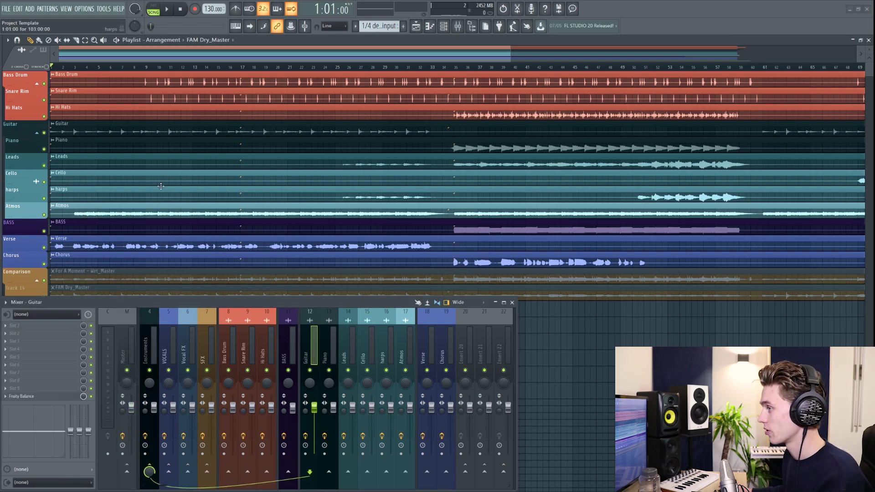
{"action": "key", "text": "space"}
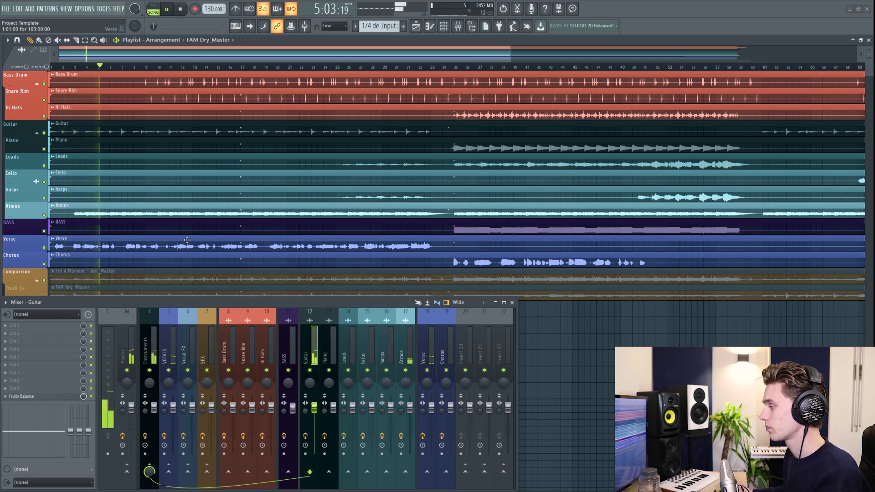
{"action": "key", "text": "space"}
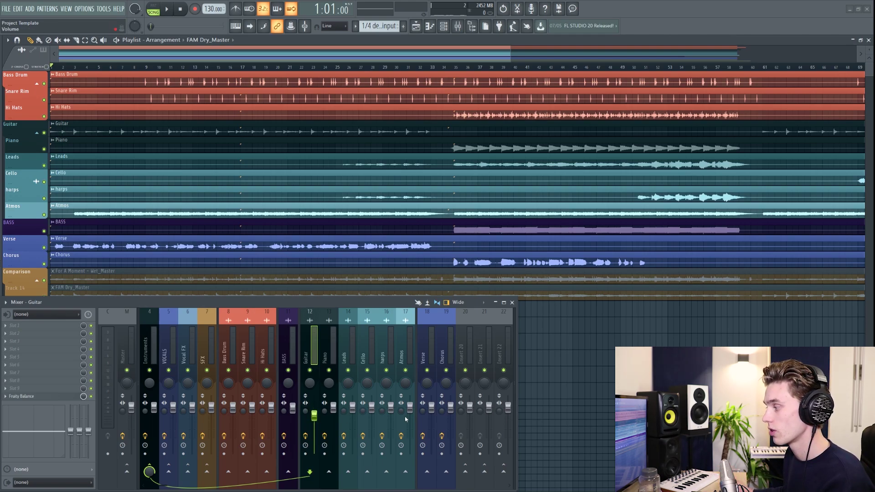
Step: Pull the Atmos mixer fader down to about -12.9 dB while the song plays
{"action": "left_click_drag", "start_coordinate": [410, 407], "coordinate": [410, 418]}
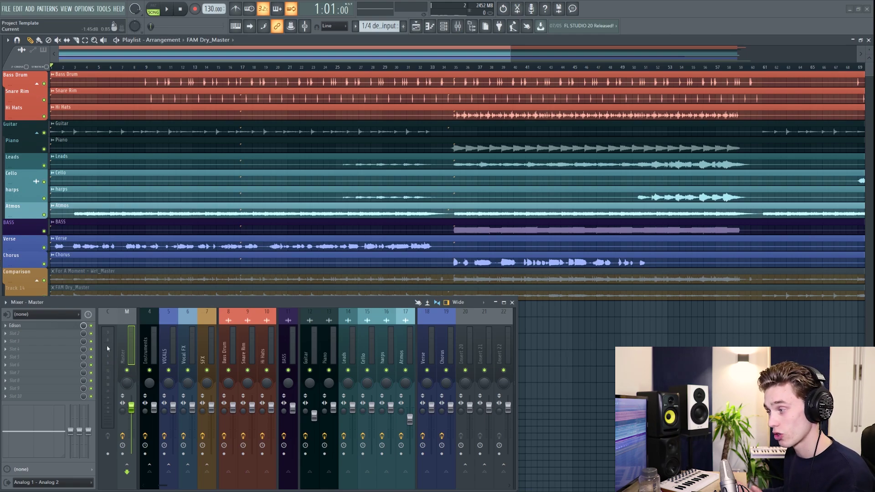
{"action": "left_click_drag", "start_coordinate": [410, 418], "coordinate": [414, 410]}
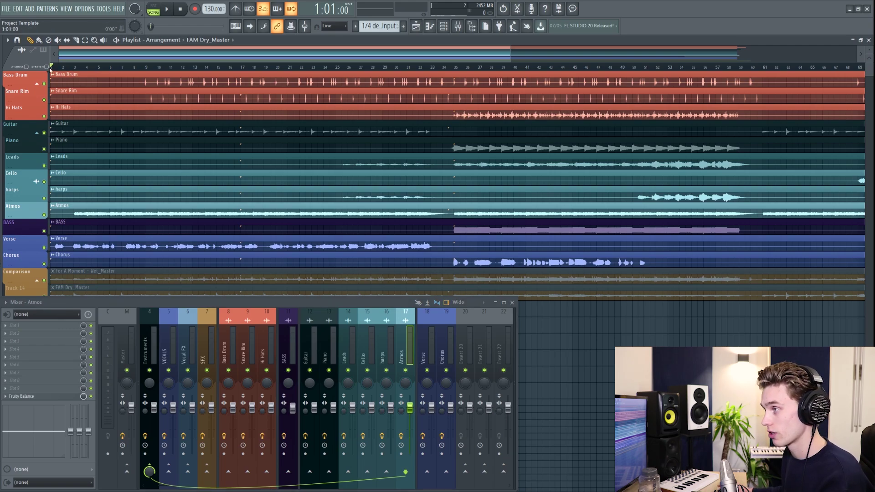
{"action": "key", "text": "space"}
{"action": "left_click", "coordinate": [431, 408]}
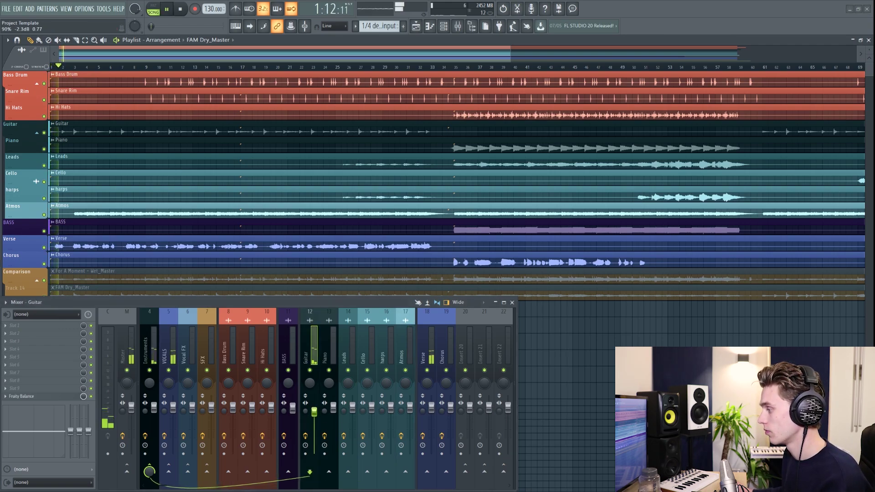
{"action": "left_click_drag", "start_coordinate": [410, 410], "coordinate": [412, 426]}
{"action": "left_click", "coordinate": [314, 414]}
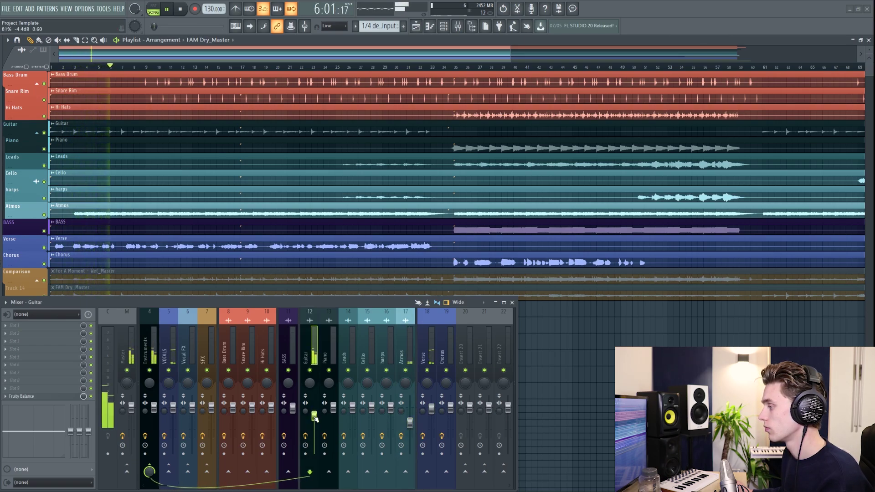
{"action": "key", "text": "space"}
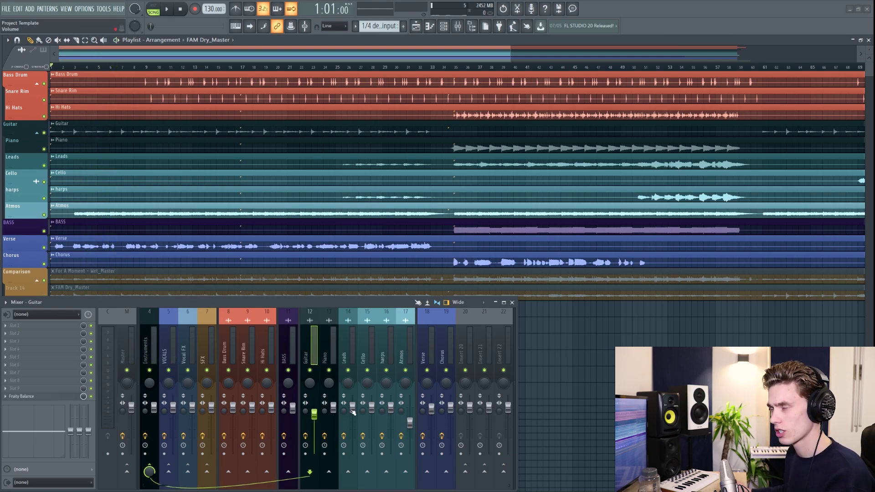
Step: Audition from bar 8 and raise the Bass Drum fader to 3.5 dB
{"action": "left_click", "coordinate": [135, 70]}
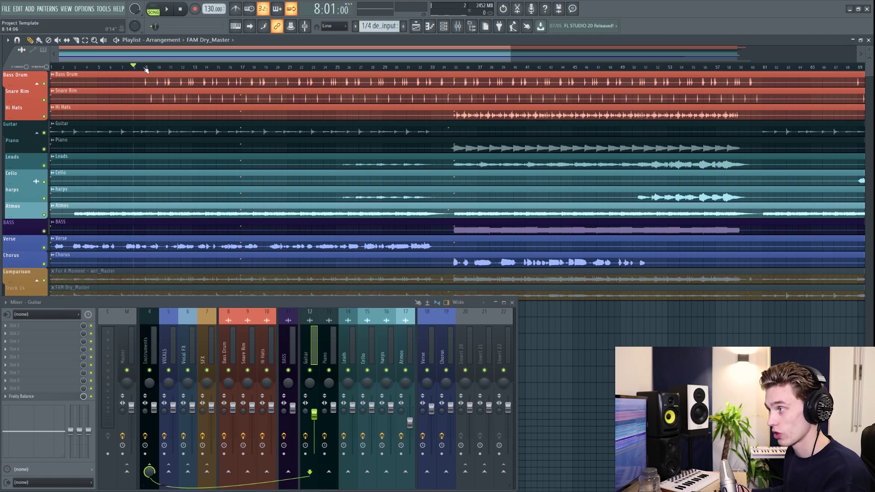
{"action": "key", "text": "space"}
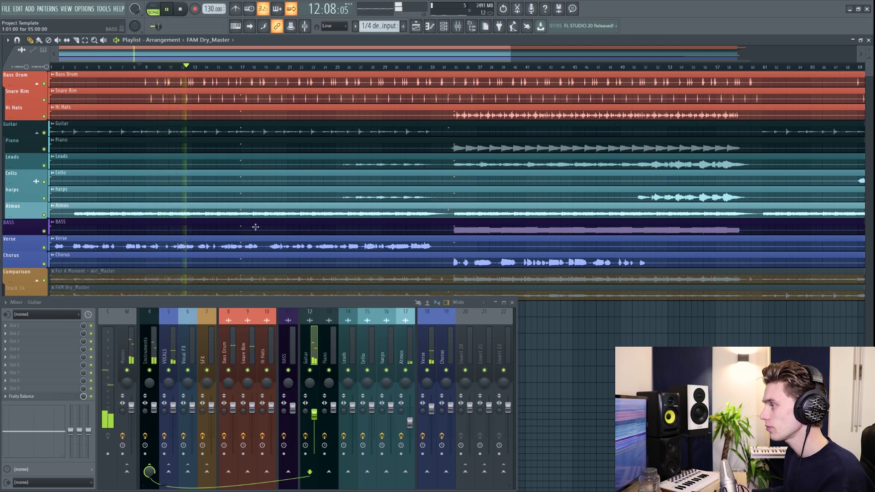
{"action": "key", "text": "space"}
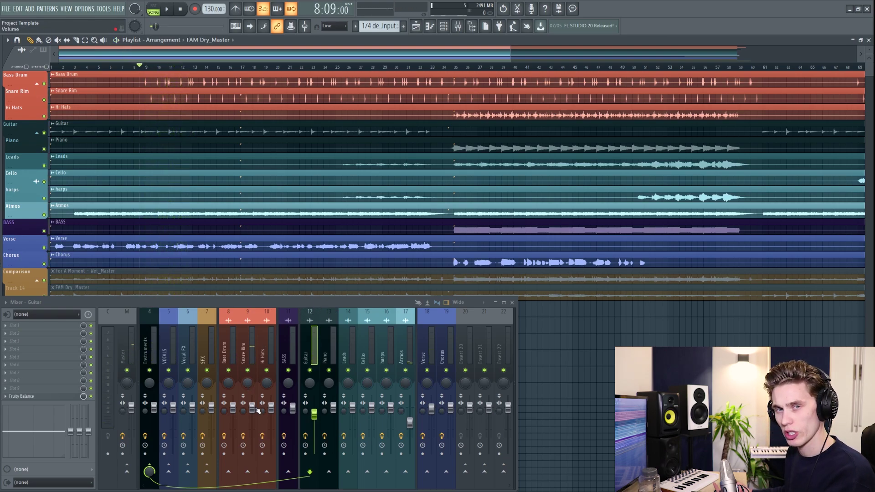
{"action": "left_click", "coordinate": [254, 409]}
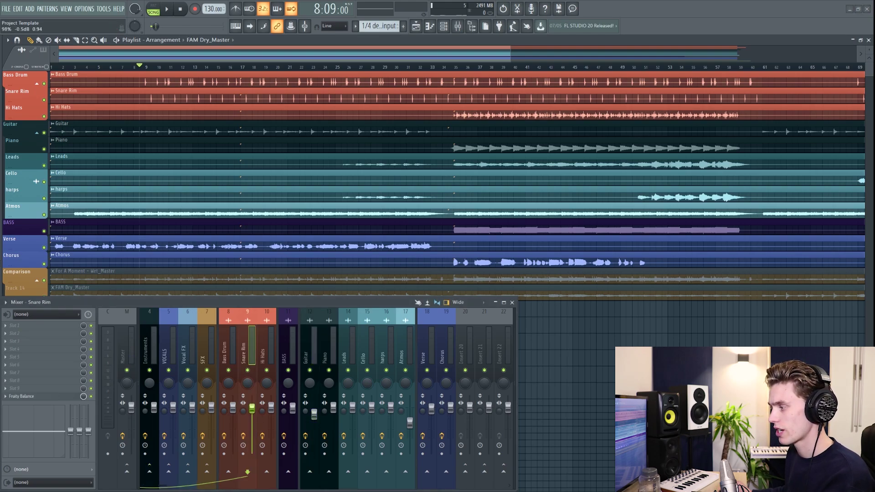
{"action": "left_click", "coordinate": [224, 350]}
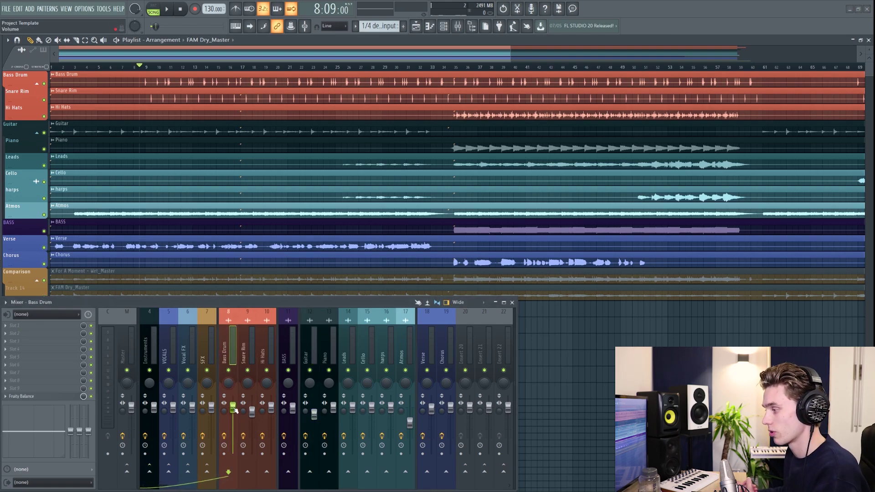
{"action": "left_click_drag", "start_coordinate": [233, 407], "coordinate": [232, 403]}
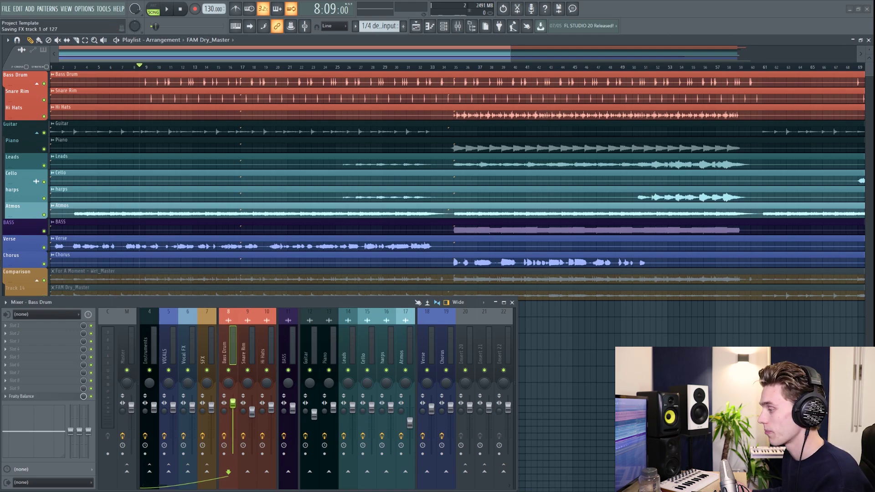
{"action": "key", "text": "space"}
{"action": "left_click_drag", "start_coordinate": [233, 403], "coordinate": [238, 401]}
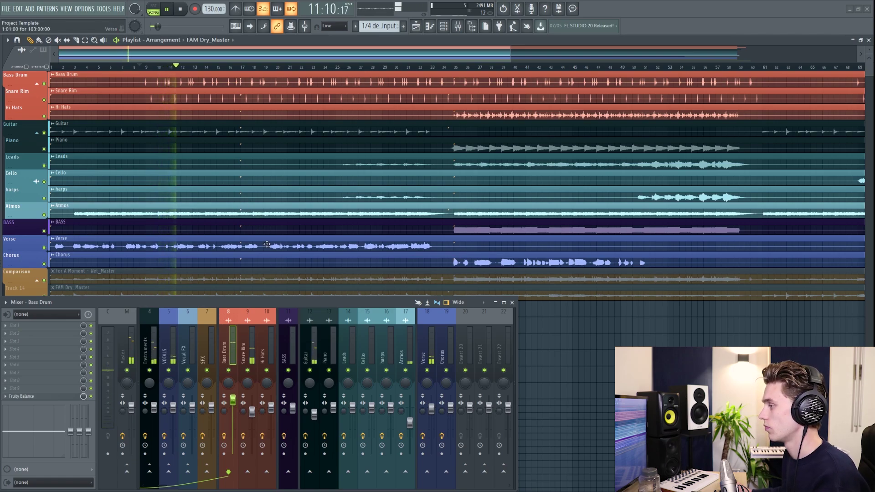
Step: Stop playback and move the song position to bar 35, where the Chorus begins
{"action": "left_click", "coordinate": [410, 421]}
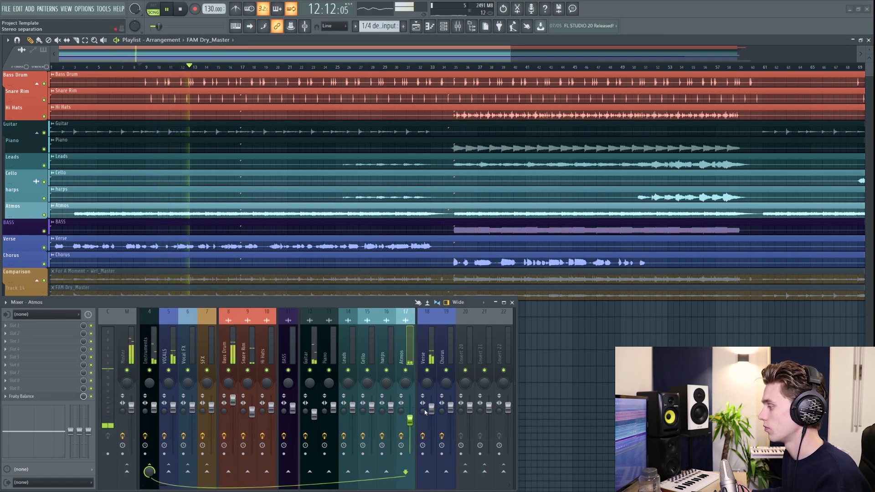
{"action": "left_click", "coordinate": [425, 413]}
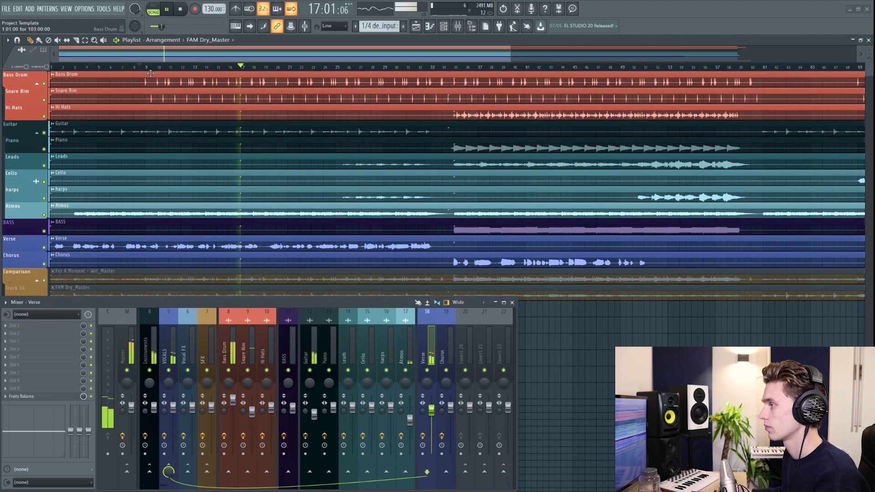
{"action": "key", "text": "space"}
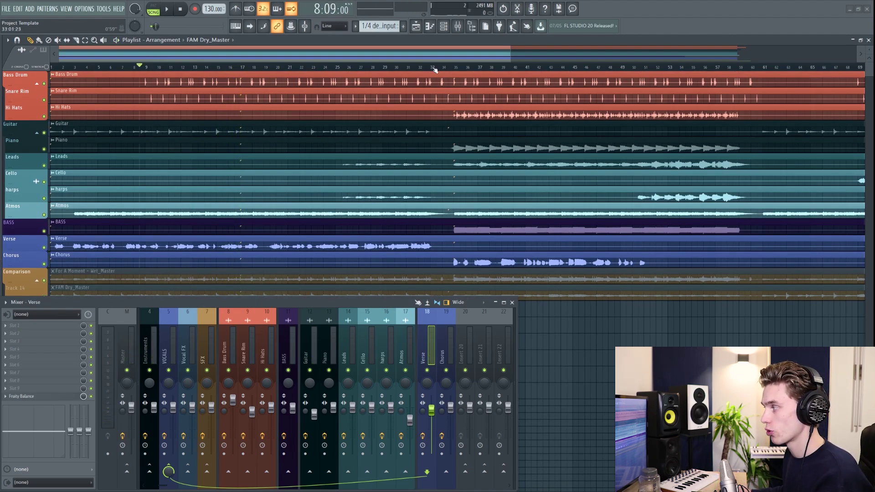
{"action": "left_click", "coordinate": [435, 67]}
{"action": "left_click", "coordinate": [458, 68]}
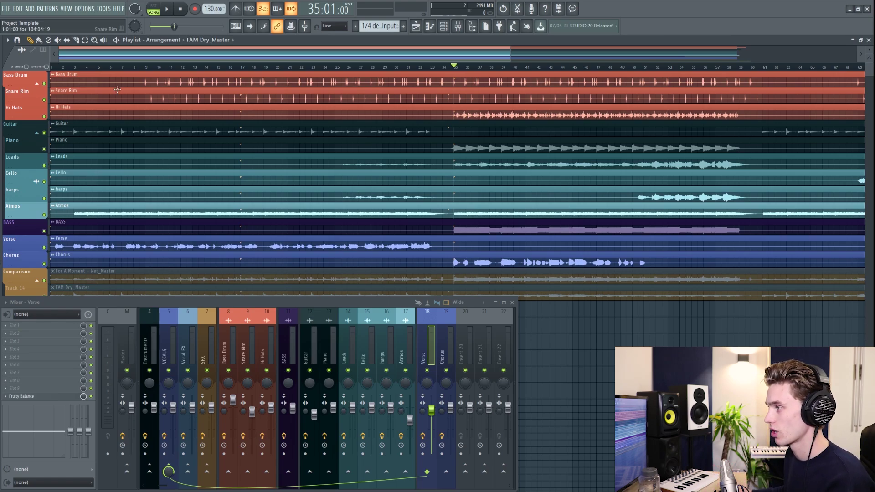
Step: Play from bar 9 with the Atmos insert selected and soloed (Alt+S)
{"action": "left_click", "coordinate": [143, 67]}
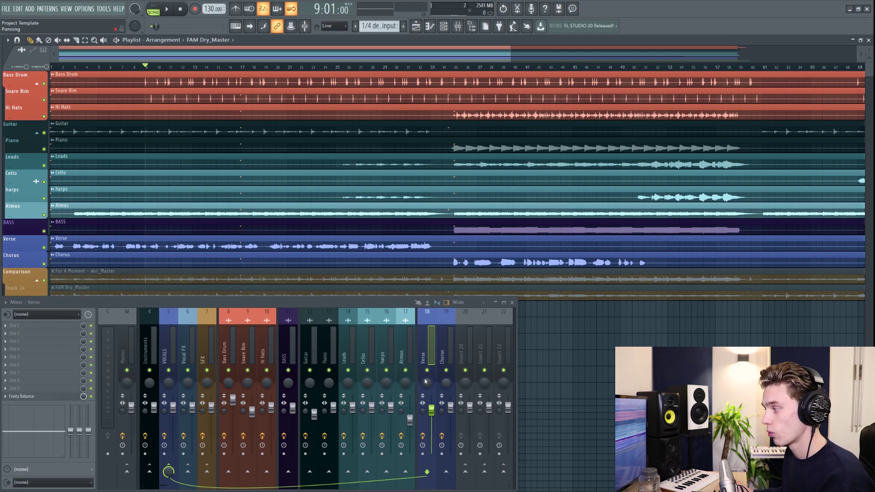
{"action": "left_click", "coordinate": [409, 348]}
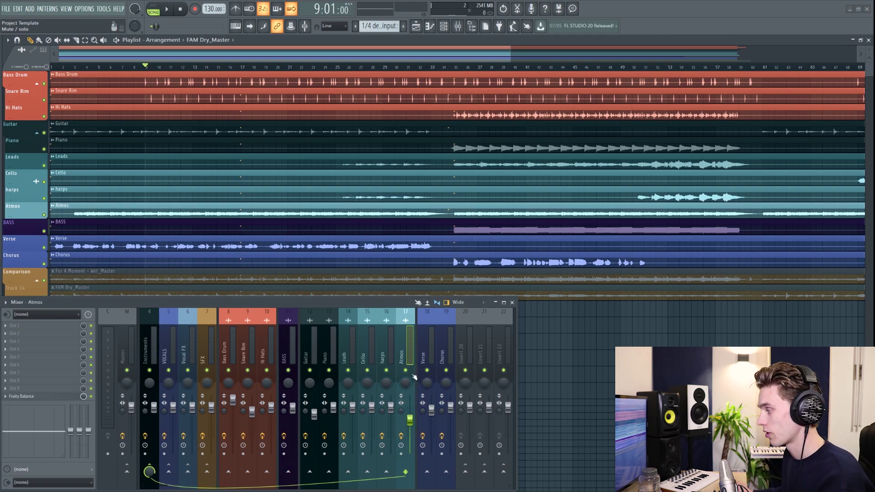
{"action": "key", "text": "space"}
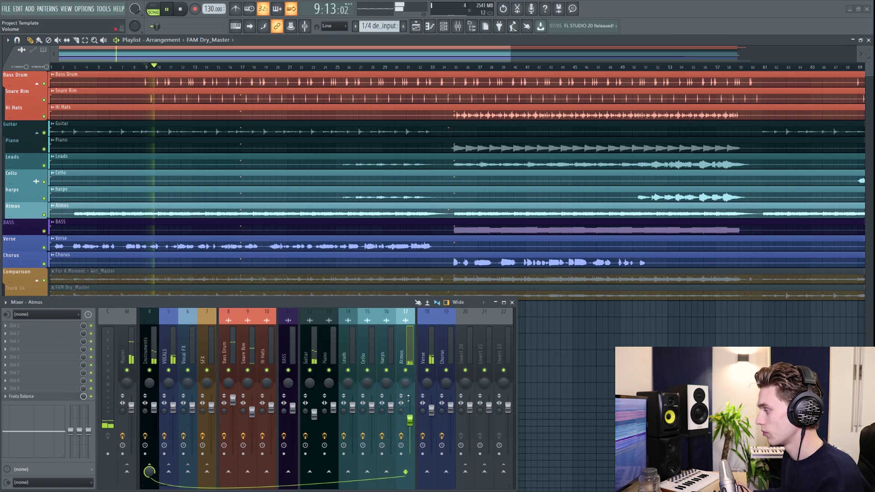
{"action": "key", "text": "alt+s"}
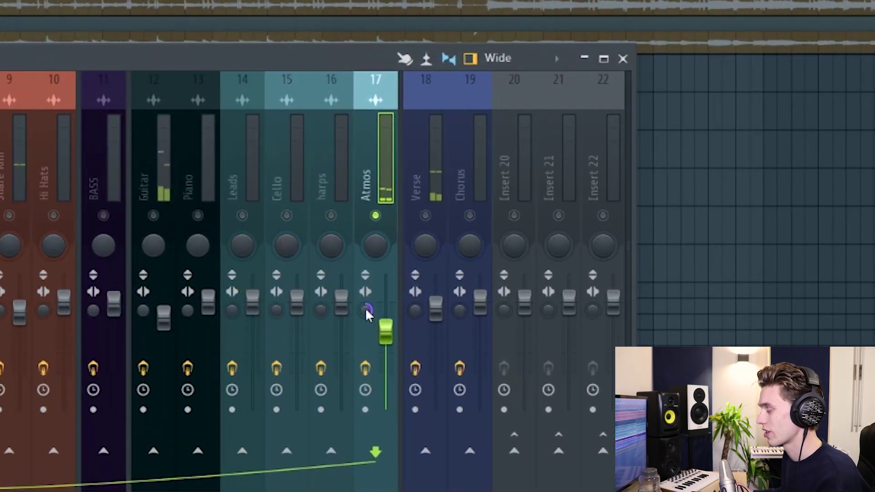
Step: Adjust the Atmos stereo separation knob, unsolo Atmos, and audition the full mix from bar 2
{"action": "scroll", "coordinate": [368, 315], "scroll_direction": "down", "scroll_amount": 3}
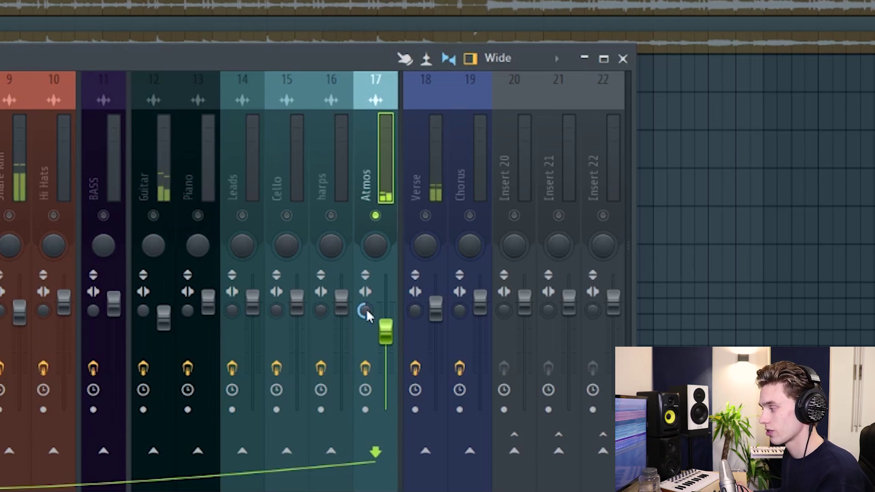
{"action": "right_click", "coordinate": [376, 216]}
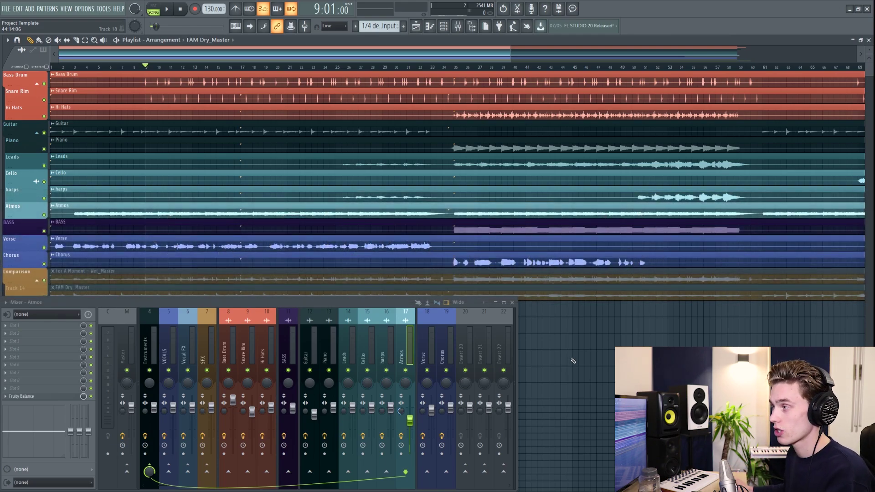
{"action": "left_click", "coordinate": [64, 67]}
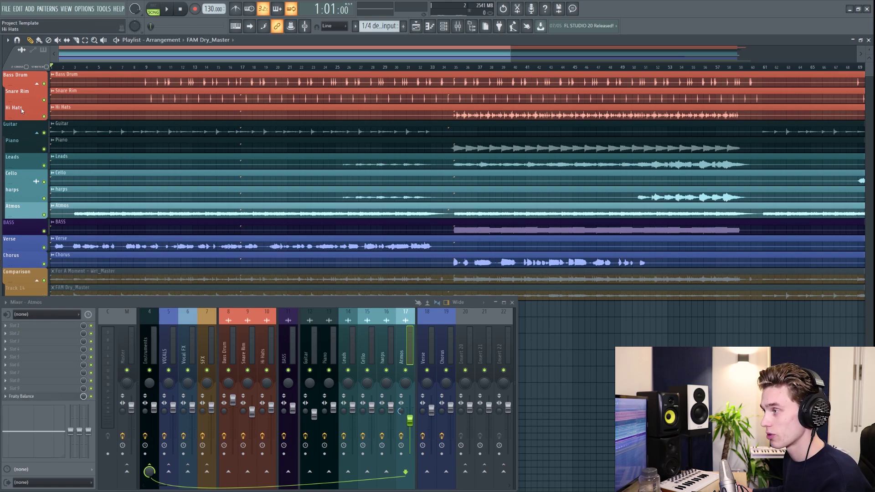
{"action": "key", "text": "space"}
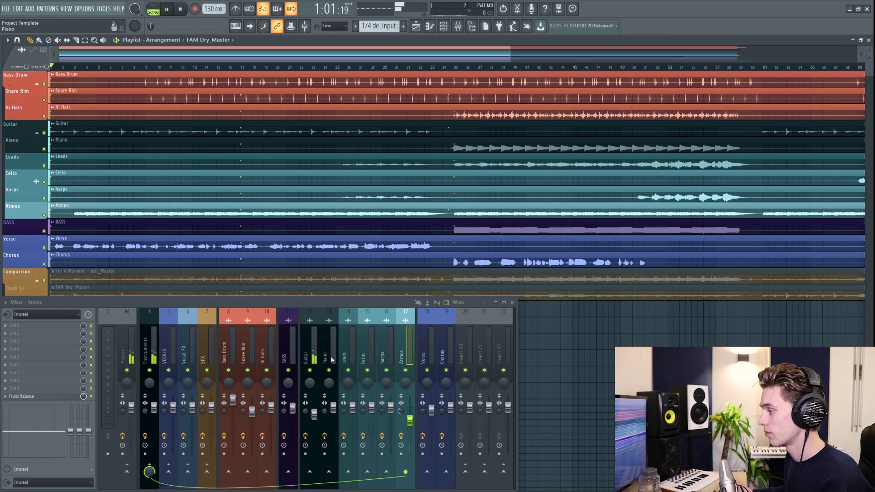
{"action": "left_click", "coordinate": [314, 349]}
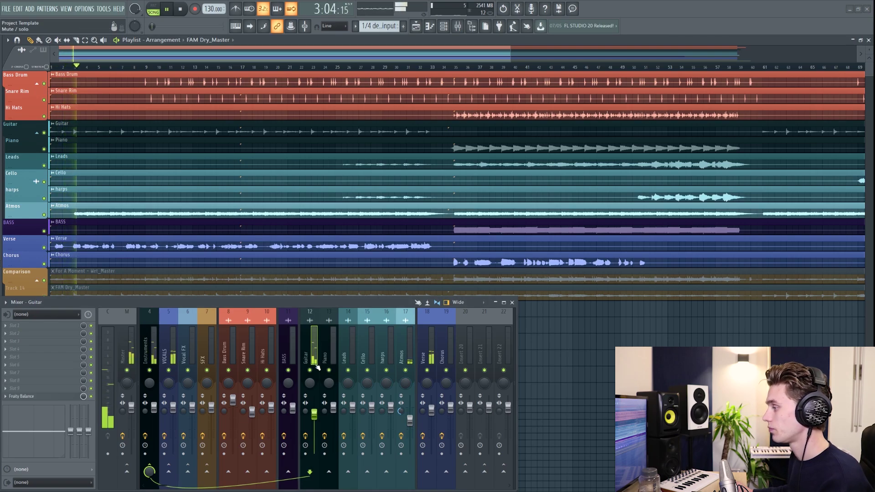
{"action": "key", "text": "space"}
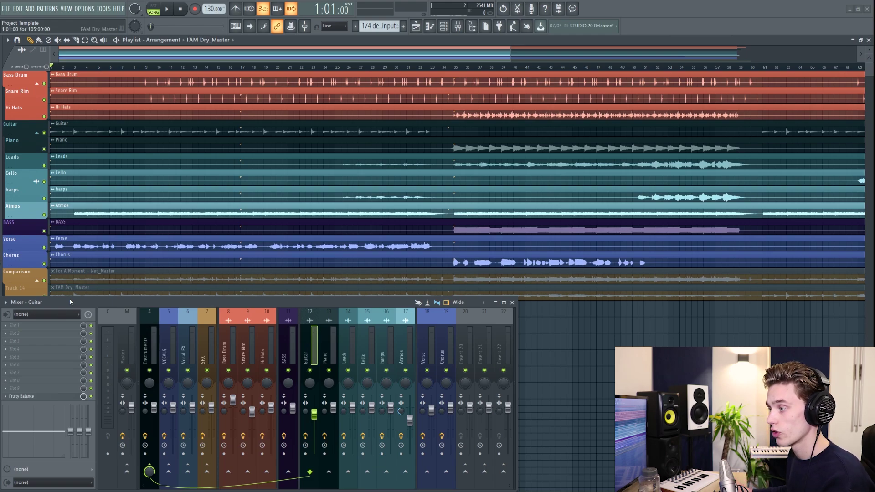
{"action": "left_click_drag", "start_coordinate": [71, 302], "coordinate": [79, 302]}
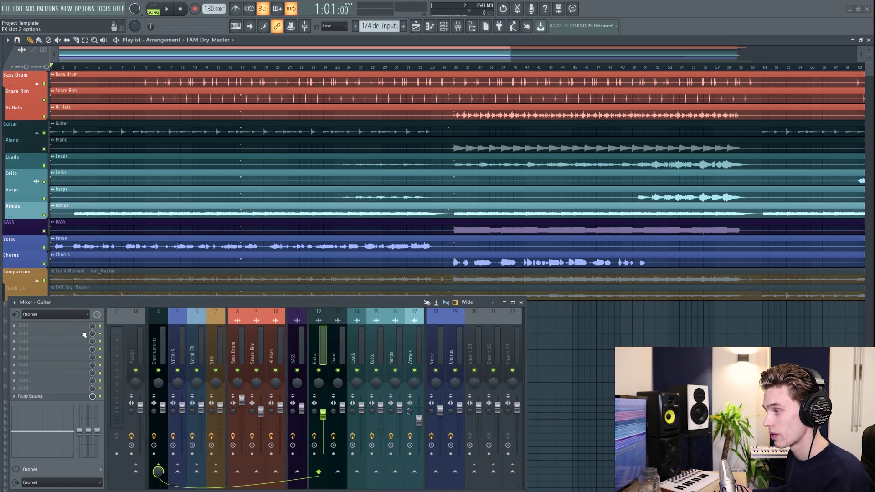
Step: Load Fruity Parametric EQ 2 into the Guitar insert's first FX slot and open its editor
{"action": "left_click", "coordinate": [16, 328]}
{"action": "mouse_move", "coordinate": [56, 321]}
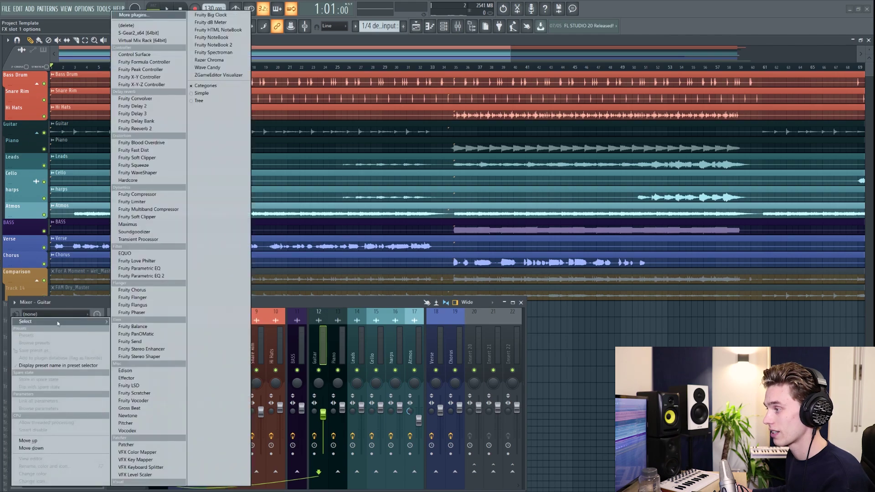
{"action": "left_click", "coordinate": [138, 276]}
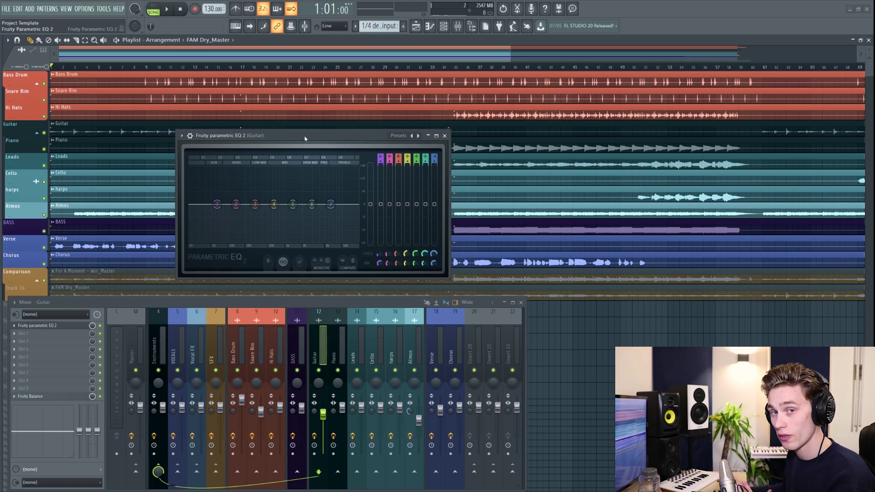
{"action": "left_click_drag", "start_coordinate": [302, 140], "coordinate": [302, 143]}
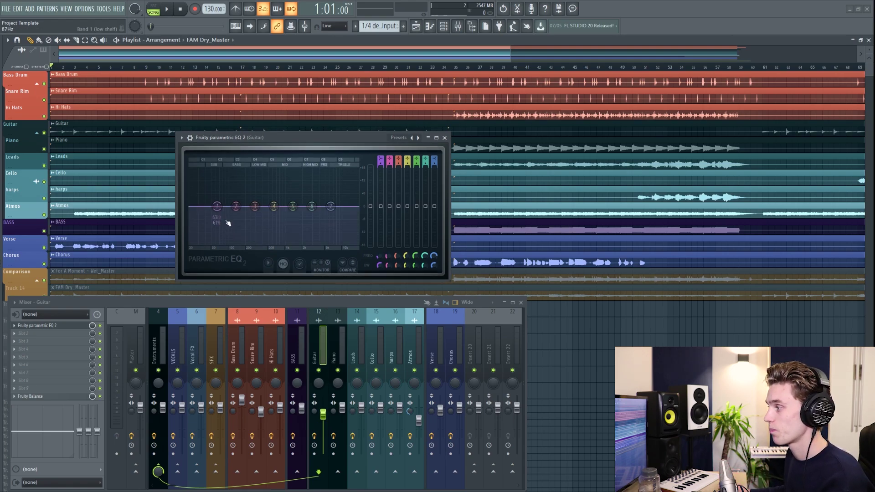
{"action": "left_click_drag", "start_coordinate": [236, 206], "coordinate": [238, 206]}
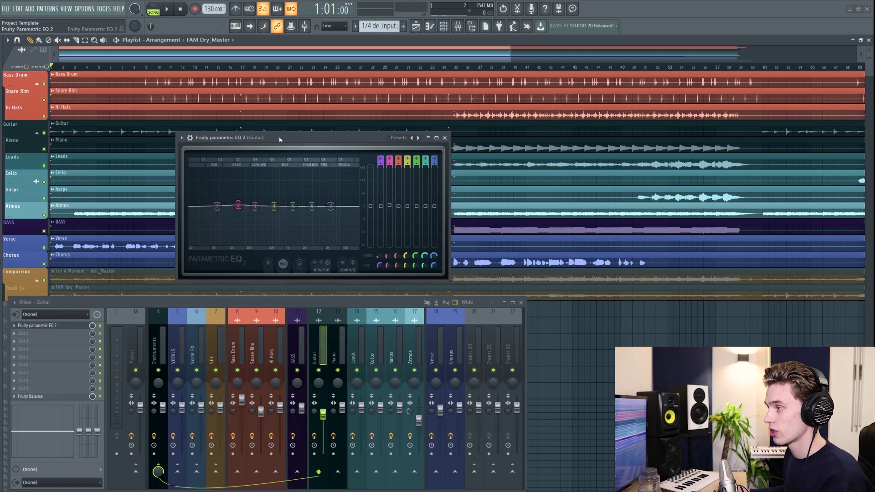
Step: Flatten EQ band 2 and turn band 1 into a high-pass filter at about 74 Hz
{"action": "left_click_drag", "start_coordinate": [280, 142], "coordinate": [292, 151]}
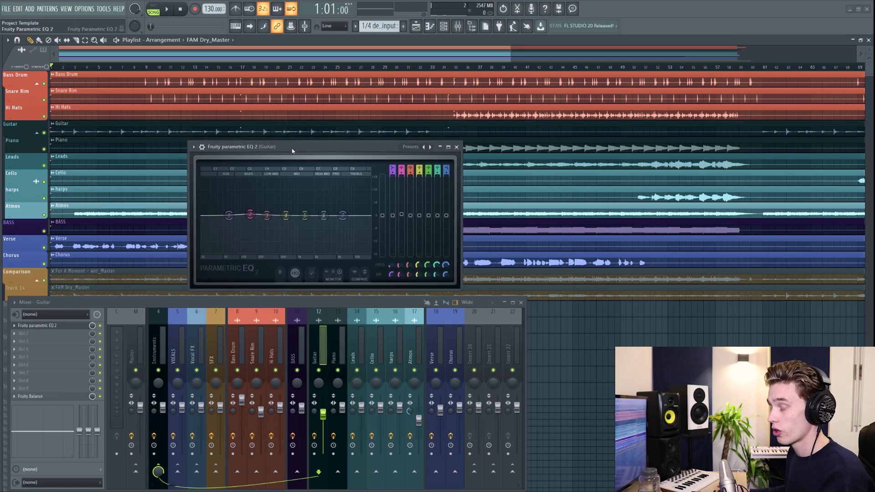
{"action": "right_click", "coordinate": [228, 215]}
{"action": "mouse_move", "coordinate": [241, 236]}
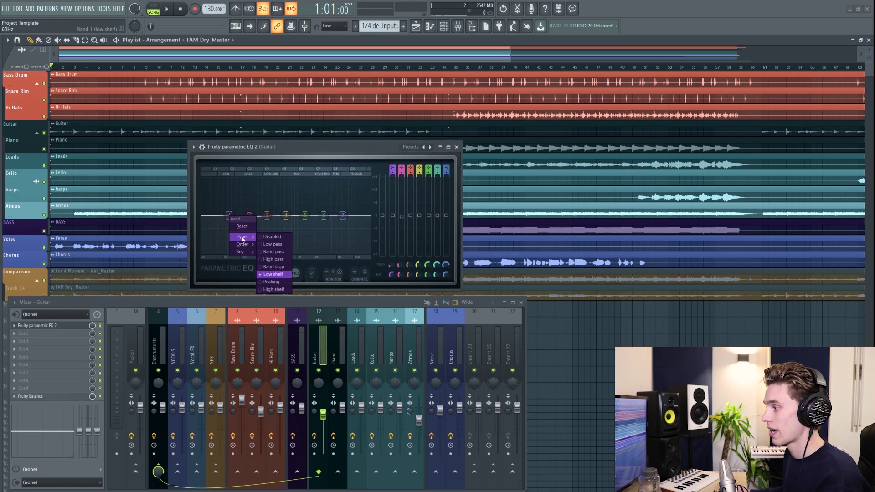
{"action": "left_click", "coordinate": [274, 259]}
{"action": "left_click_drag", "start_coordinate": [228, 215], "coordinate": [203, 217]}
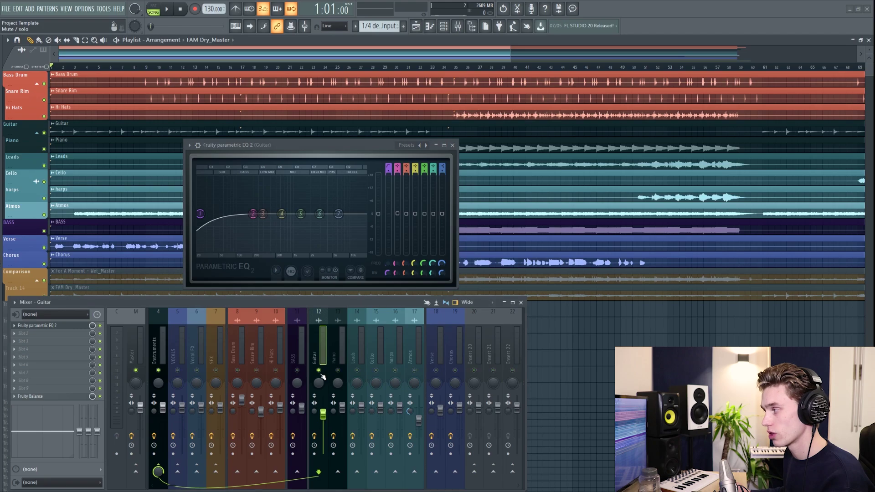
Step: While playing, raise the high-pass to ~95 Hz, boost highs with band 7, and lift band 3 slightly
{"action": "left_click_drag", "start_coordinate": [301, 149], "coordinate": [304, 150]}
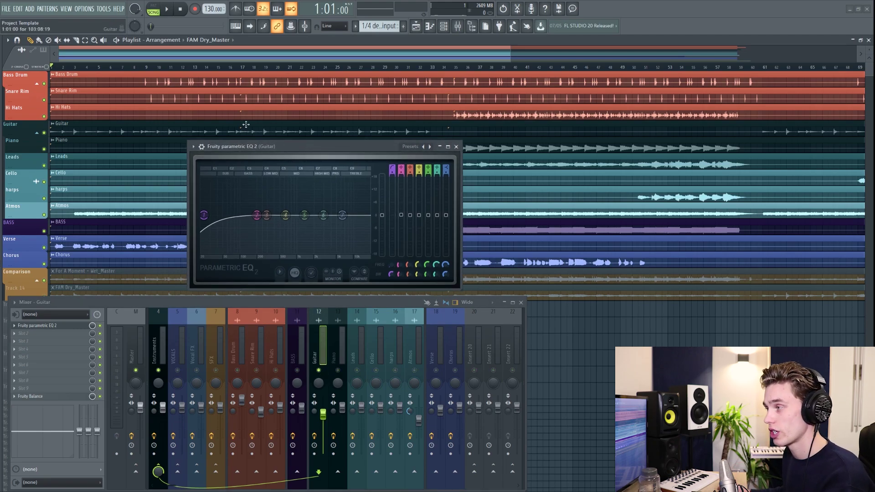
{"action": "key", "text": "space"}
{"action": "left_click_drag", "start_coordinate": [204, 215], "coordinate": [259, 230]}
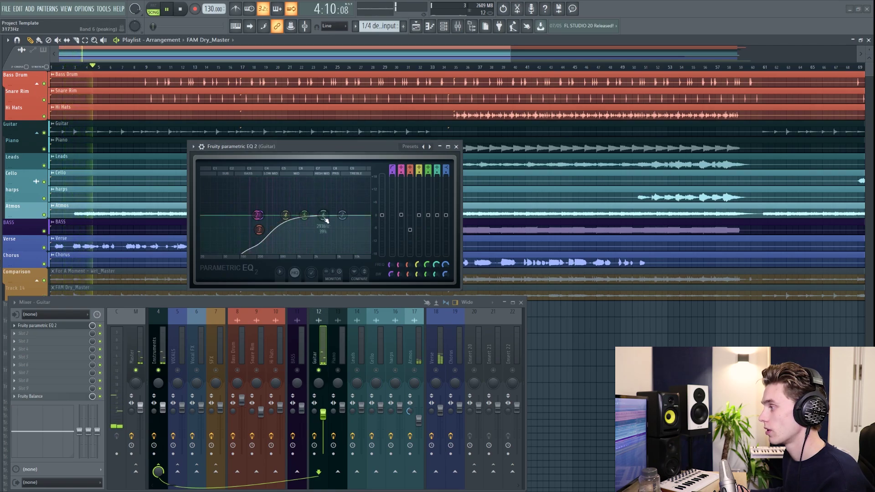
{"action": "left_click_drag", "start_coordinate": [347, 218], "coordinate": [327, 208]}
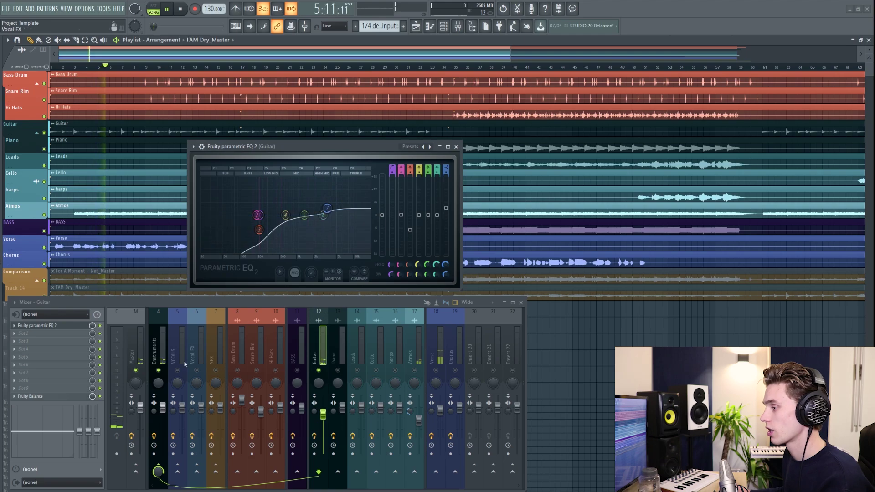
{"action": "key", "text": "space"}
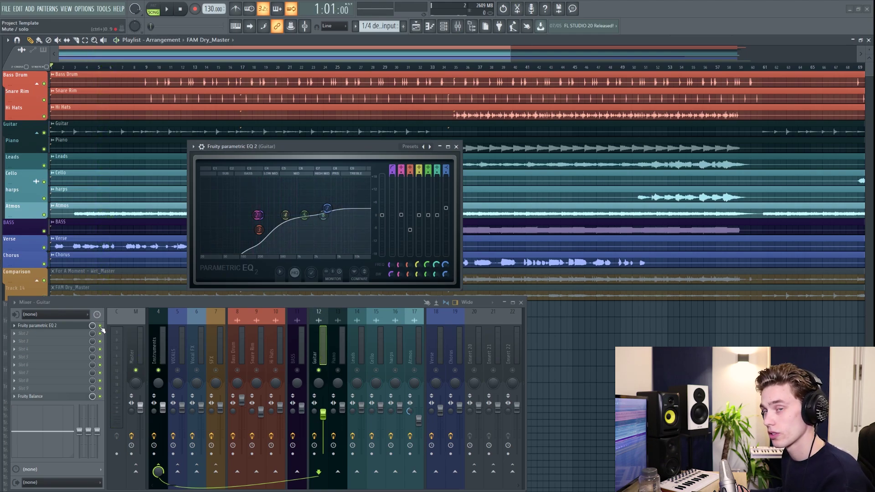
{"action": "key", "text": "space"}
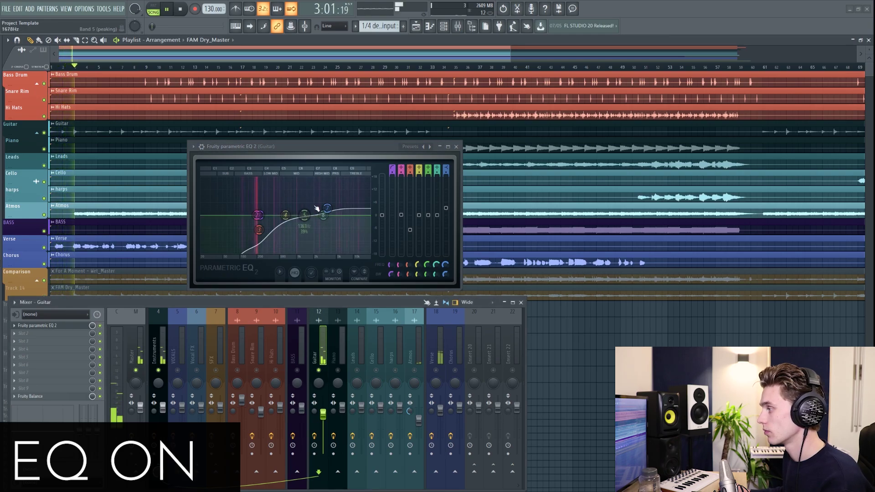
{"action": "left_click_drag", "start_coordinate": [259, 230], "coordinate": [259, 225]}
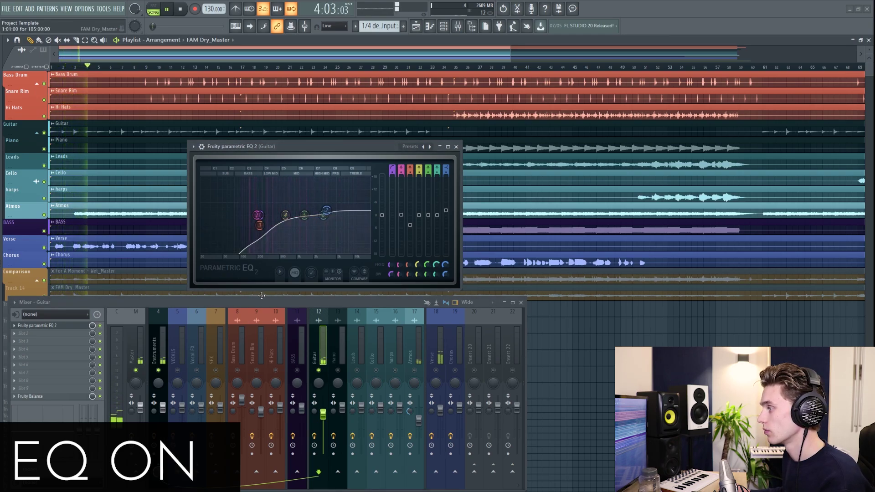
Step: Unsolo the Guitar, play the full mix from bar 8, and close the Guitar's Parametric EQ 2 window
{"action": "key", "text": "space"}
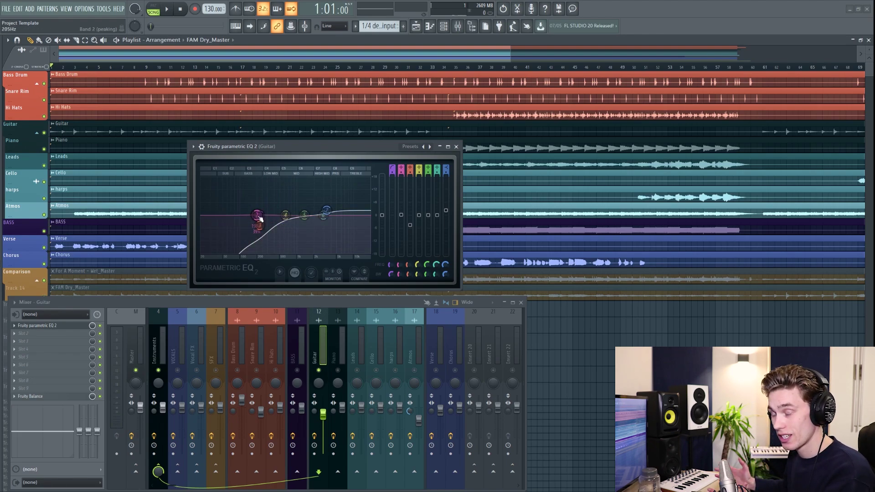
{"action": "right_click", "coordinate": [319, 370]}
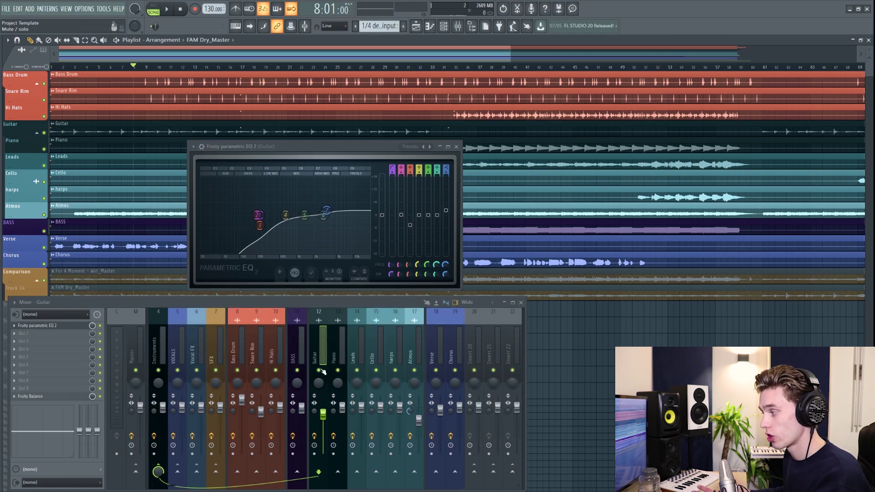
{"action": "left_click", "coordinate": [141, 69]}
{"action": "key", "text": "space"}
{"action": "left_click_drag", "start_coordinate": [341, 163], "coordinate": [339, 150]}
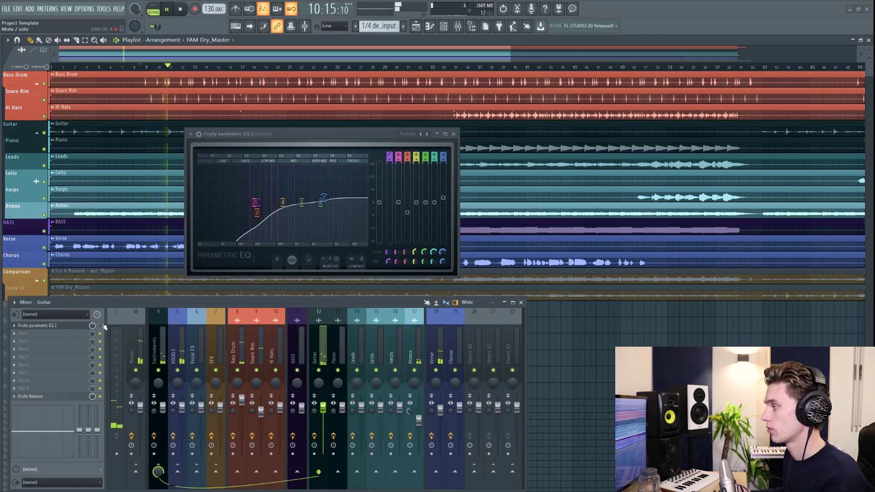
{"action": "left_click_drag", "start_coordinate": [294, 134], "coordinate": [273, 131]}
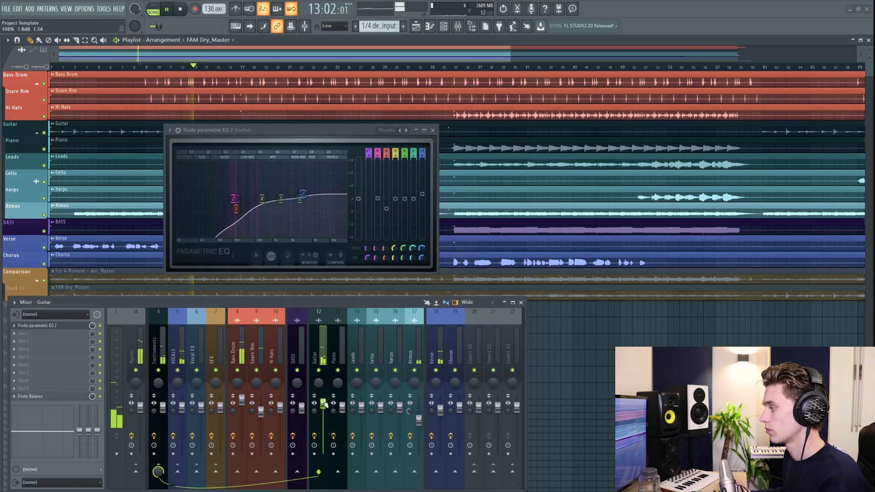
{"action": "left_click", "coordinate": [433, 130]}
{"action": "key", "text": "space"}
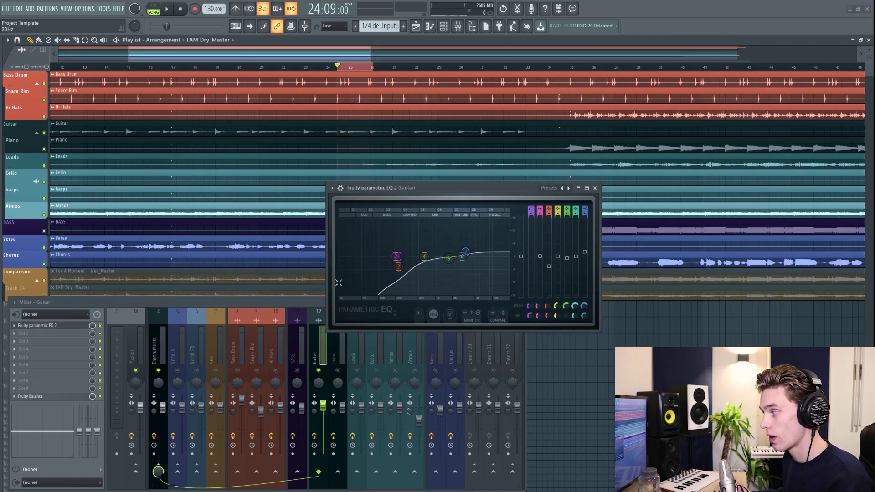
Step: Boost Guitar EQ band 5 around 3224 Hz and audition the guitar
{"action": "left_click_drag", "start_coordinate": [449, 259], "coordinate": [425, 261]}
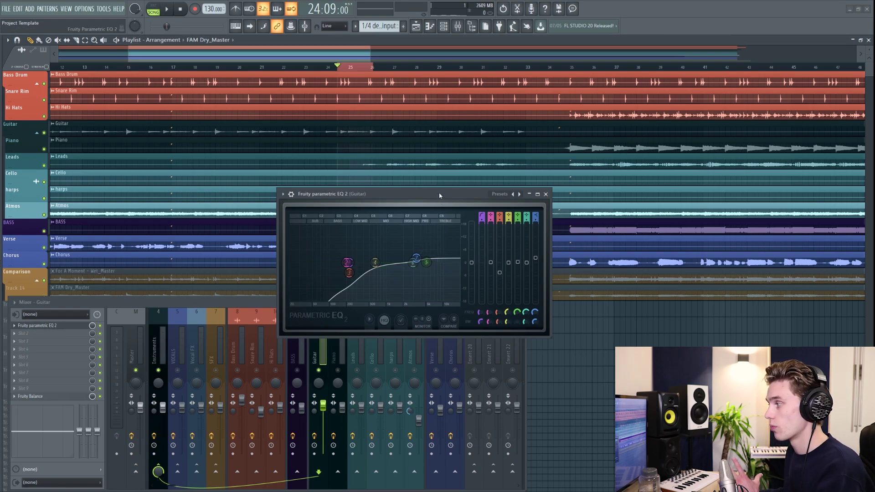
{"action": "left_click_drag", "start_coordinate": [440, 196], "coordinate": [477, 182]}
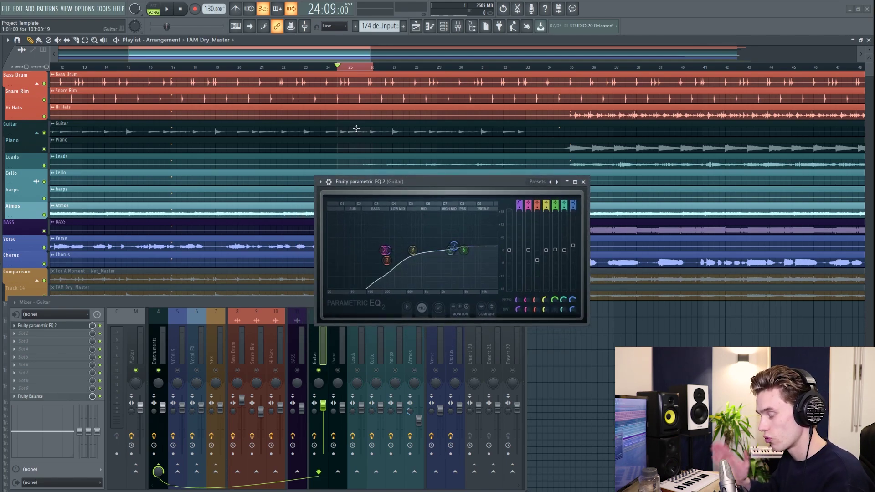
{"action": "key", "text": "space"}
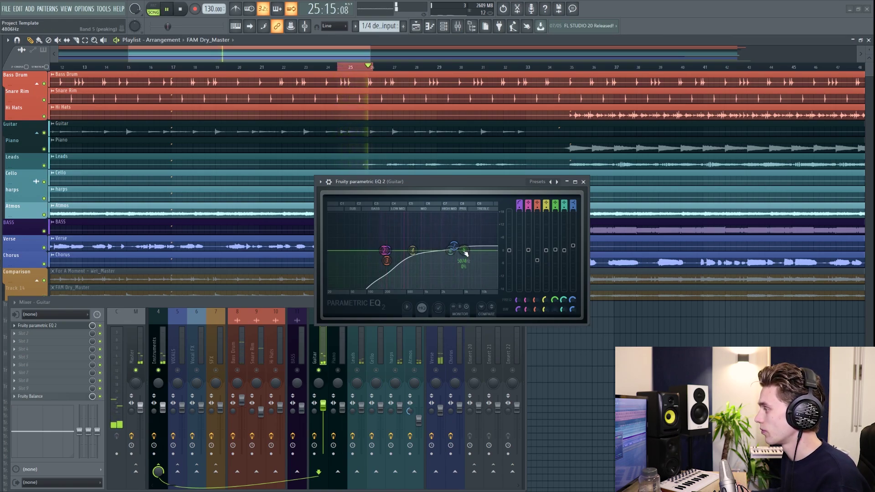
{"action": "key", "text": "space"}
Step: Raise band 5 into a tall peak, then pull it into a deep narrow notch near 5.4 kHz
{"action": "left_click_drag", "start_coordinate": [465, 248], "coordinate": [476, 225]}
{"action": "key", "text": "space"}
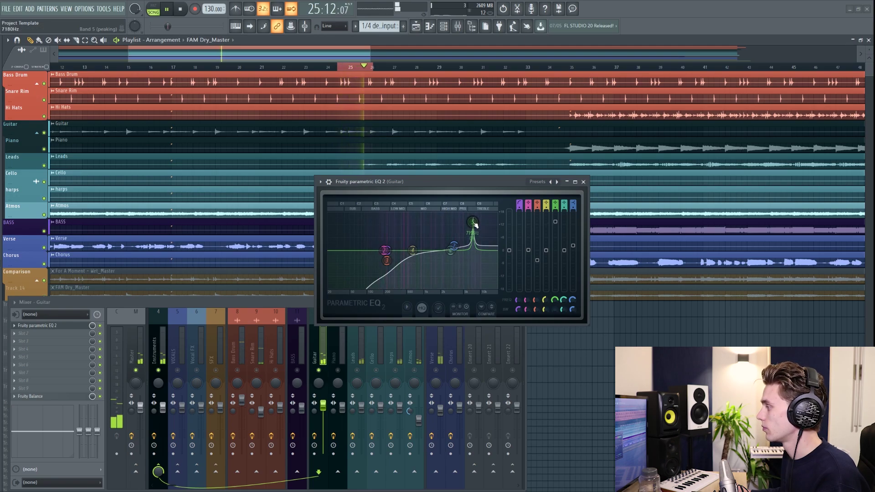
{"action": "key", "text": "space"}
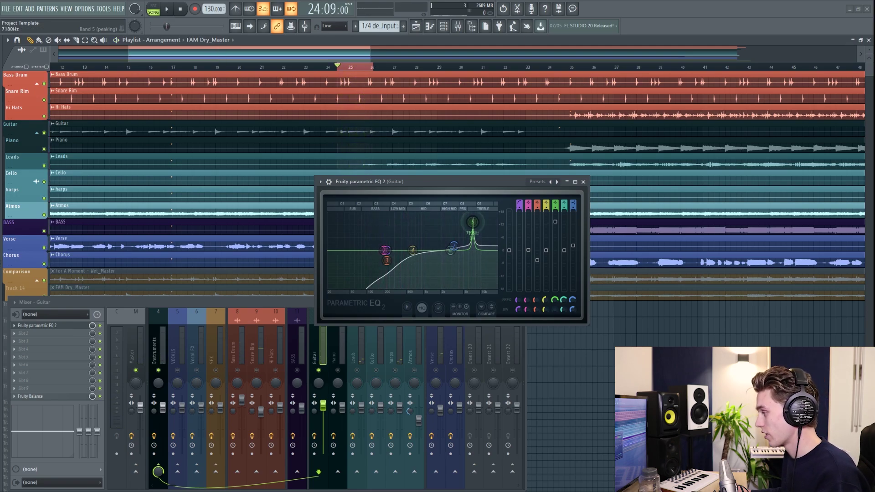
{"action": "left_click_drag", "start_coordinate": [473, 222], "coordinate": [477, 288]}
{"action": "key", "text": "space"}
{"action": "key", "text": "space"}
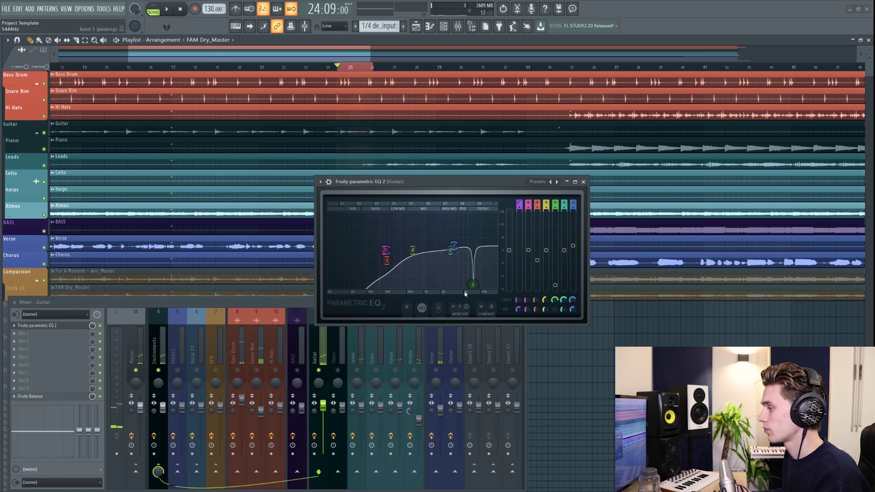
Step: A/B a boost and deep notch on Guitar EQ band 5, settling on a moderate cut
{"action": "left_click_drag", "start_coordinate": [555, 285], "coordinate": [555, 211]}
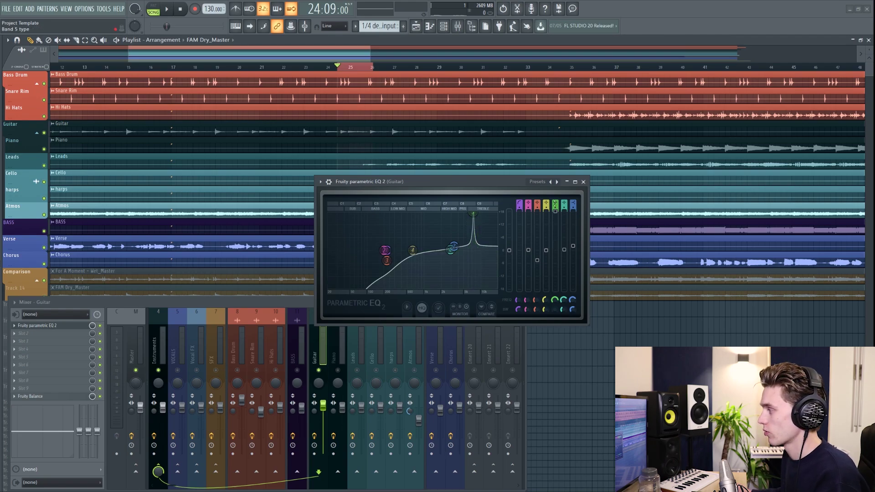
{"action": "key", "text": "space"}
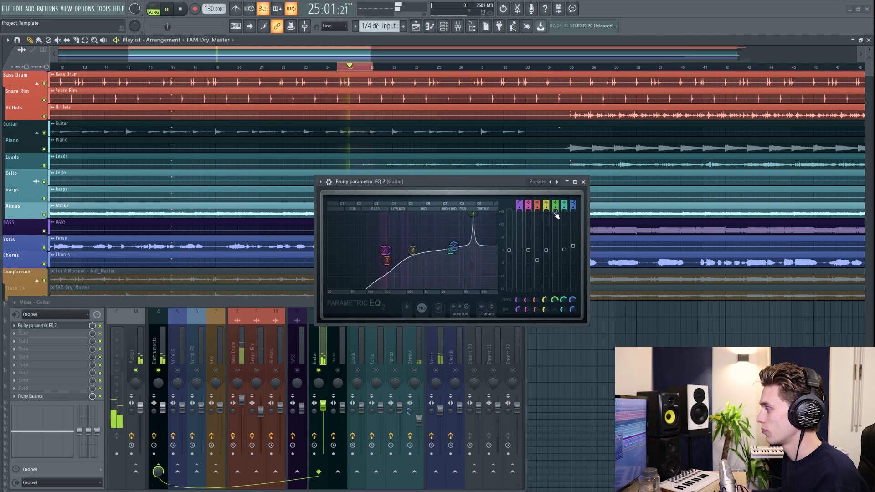
{"action": "left_click_drag", "start_coordinate": [556, 213], "coordinate": [556, 289]}
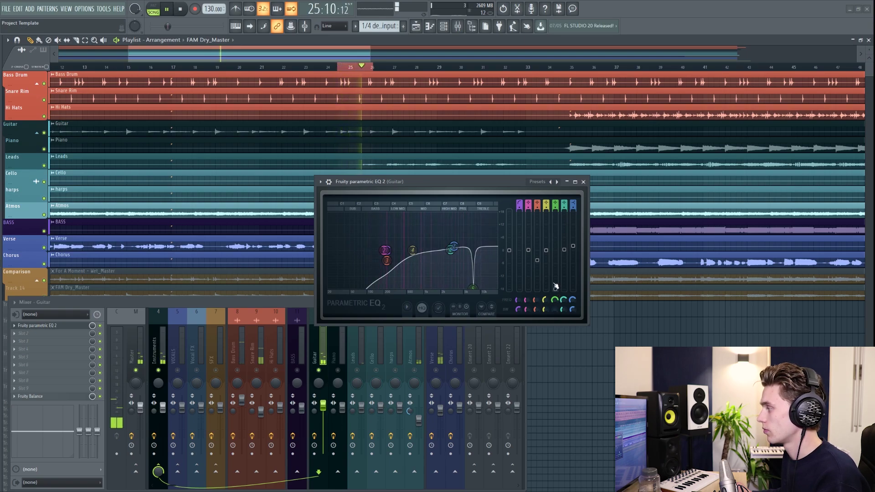
{"action": "key", "text": "space"}
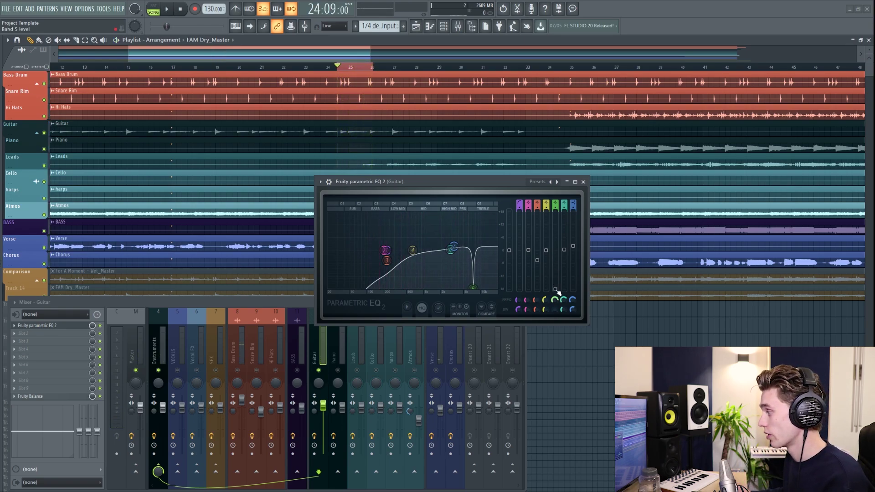
{"action": "left_click_drag", "start_coordinate": [556, 290], "coordinate": [556, 276]}
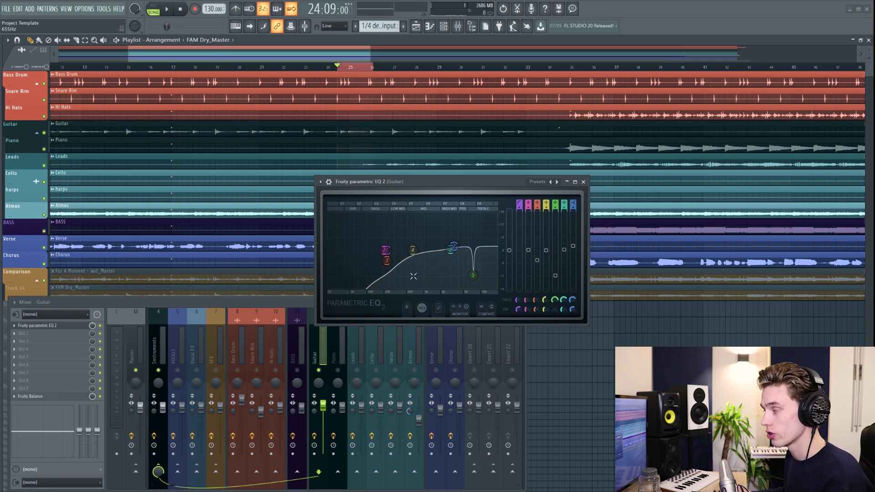
{"action": "left_click_drag", "start_coordinate": [469, 185], "coordinate": [463, 199]}
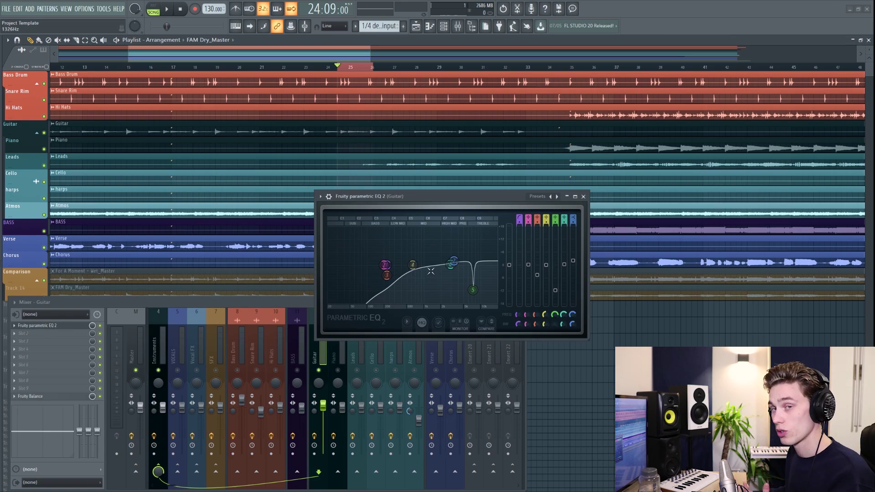
{"action": "key", "text": "Escape"}
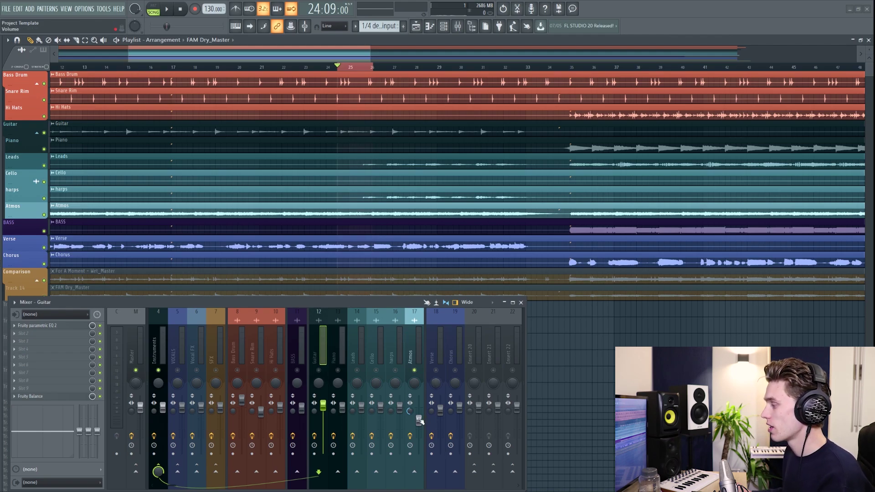
Step: Unsolo Atmos and set its fader to about -7.9 dB against the full mix
{"action": "right_click", "coordinate": [415, 370]}
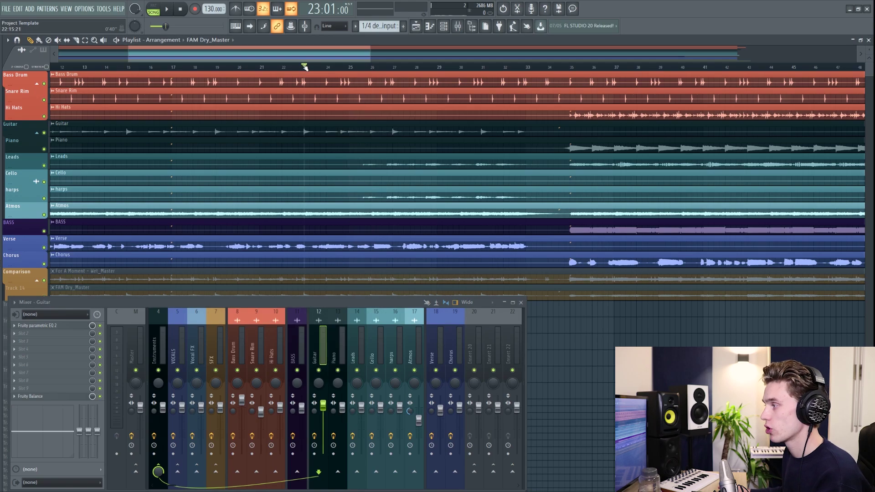
{"action": "scroll", "coordinate": [305, 69], "scroll_direction": "down", "scroll_amount": 3}
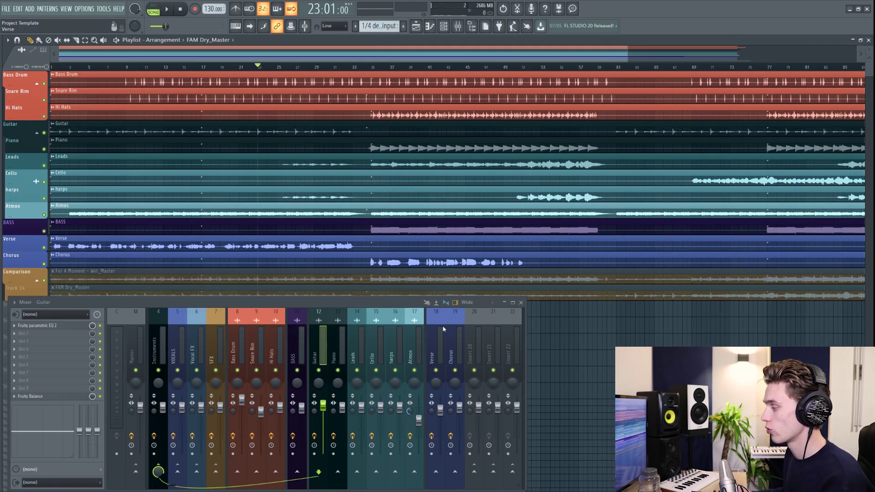
{"action": "key", "text": "space"}
{"action": "mouse_move", "coordinate": [420, 424]}
{"action": "left_mouse_down"}
{"action": "mouse_move", "coordinate": [423, 411]}
{"action": "mouse_move", "coordinate": [422, 425]}
{"action": "left_mouse_up"}
{"action": "key", "text": "space"}
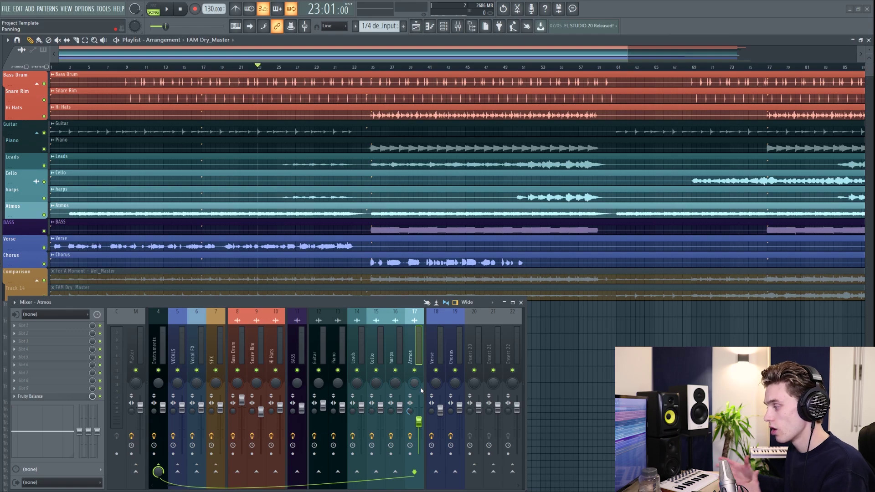
{"action": "left_click_drag", "start_coordinate": [419, 422], "coordinate": [418, 425]}
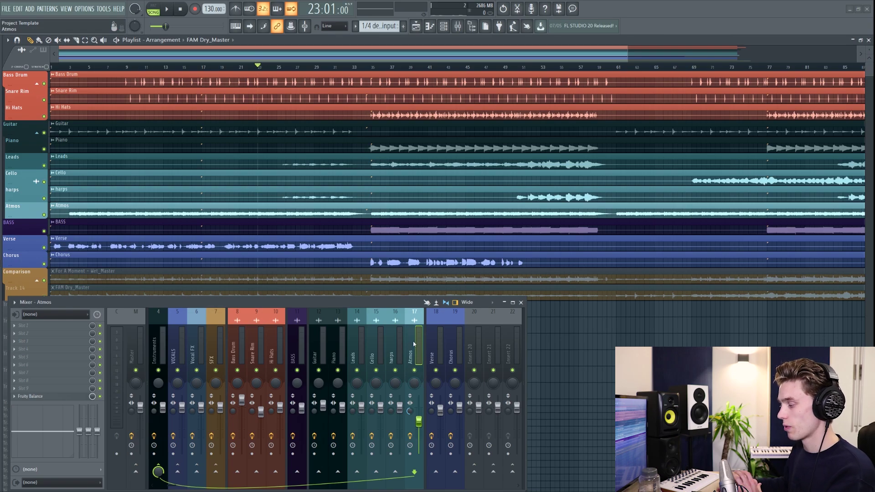
{"action": "left_click", "coordinate": [24, 326]}
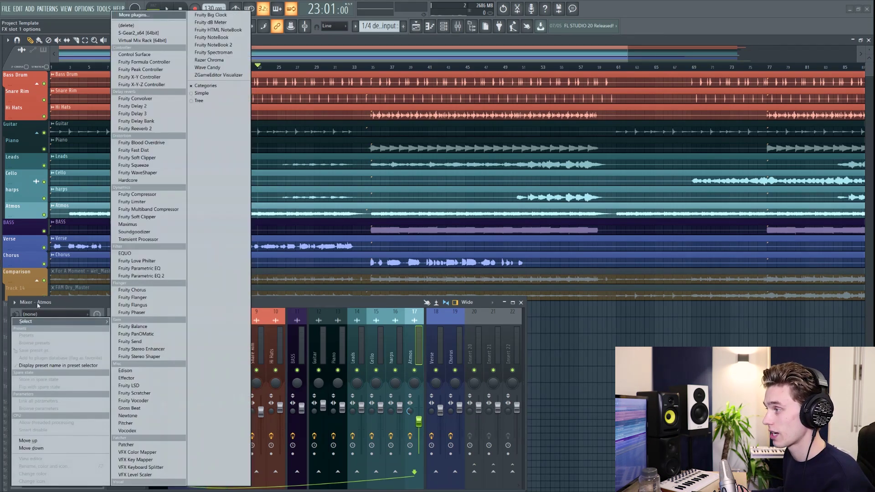
Step: Load Fruity Parametric EQ 2 on Atmos and make band 1 a high-pass near 62 Hz
{"action": "left_click", "coordinate": [155, 276]}
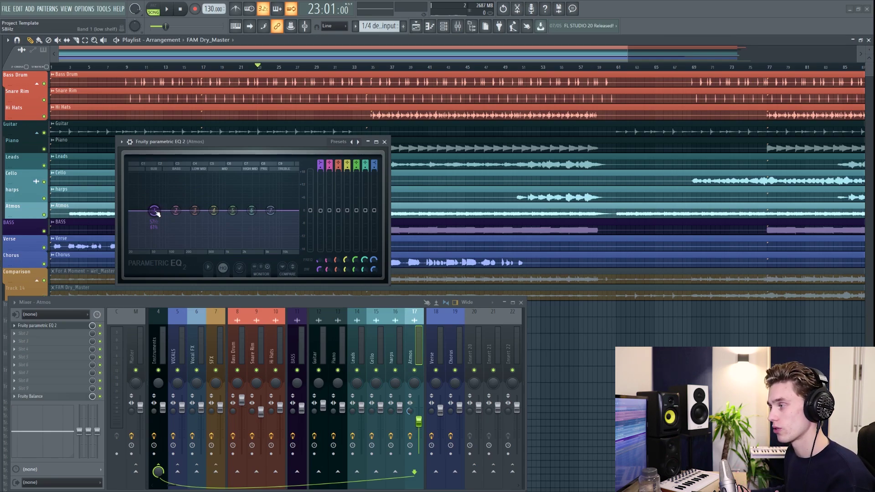
{"action": "mouse_move", "coordinate": [156, 213]}
{"action": "left_mouse_down"}
{"action": "mouse_move", "coordinate": [154, 237]}
{"action": "mouse_move", "coordinate": [152, 215]}
{"action": "left_mouse_up"}
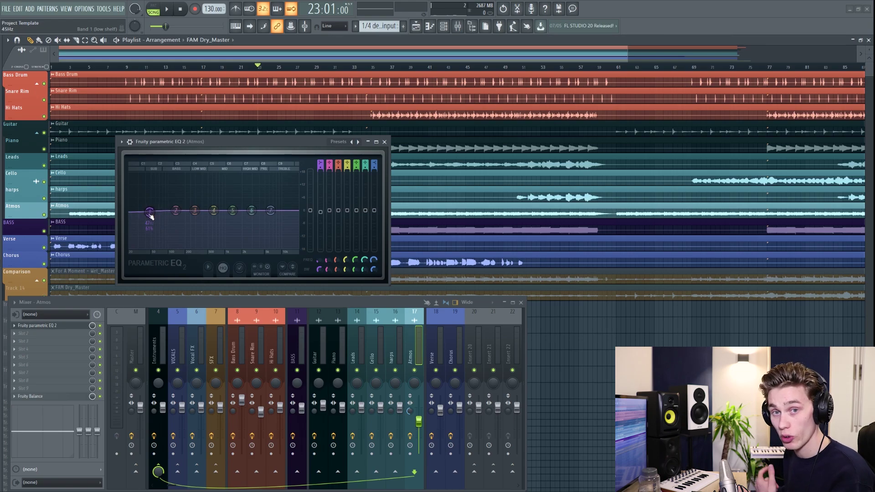
{"action": "left_click_drag", "start_coordinate": [150, 216], "coordinate": [164, 248]}
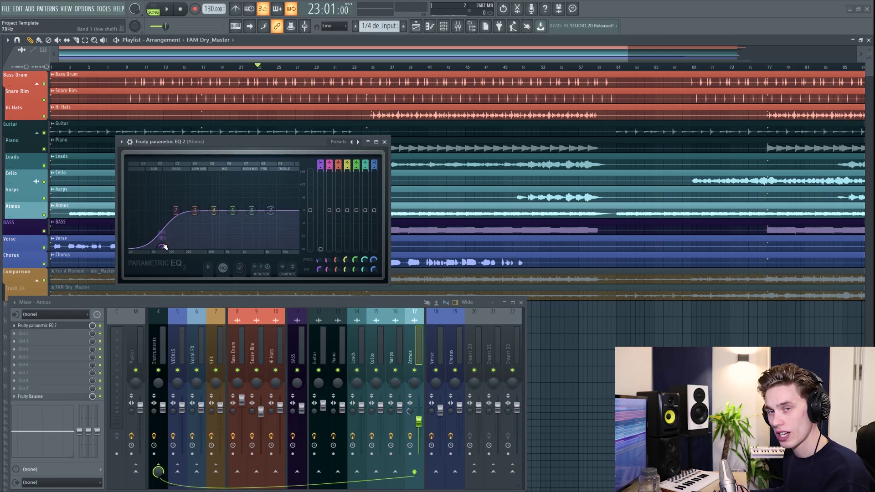
{"action": "right_click", "coordinate": [164, 248]}
{"action": "mouse_move", "coordinate": [176, 270]}
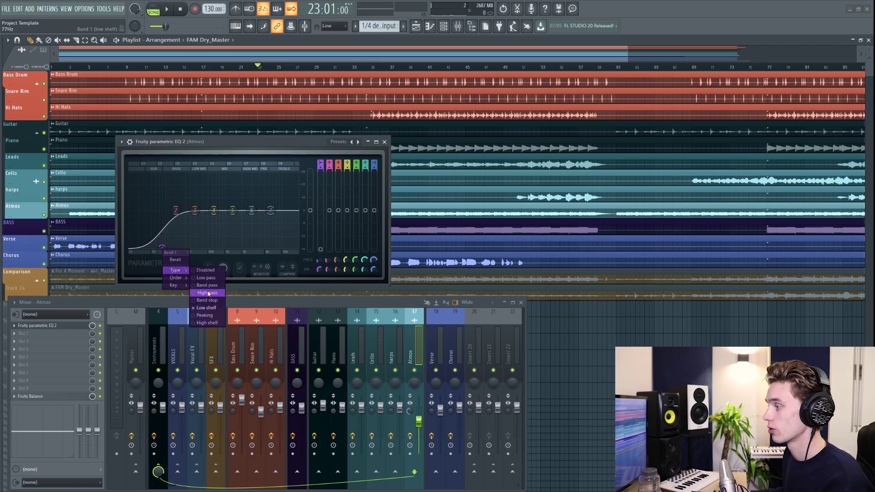
{"action": "left_click", "coordinate": [207, 293]}
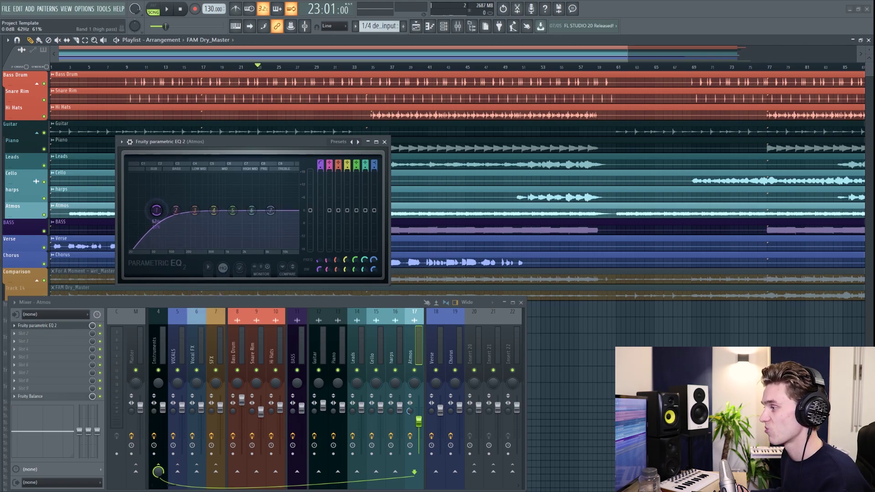
Step: With Atmos soloed, move the high-pass to 70 Hz and A/B the EQ bypass
{"action": "right_click", "coordinate": [416, 371]}
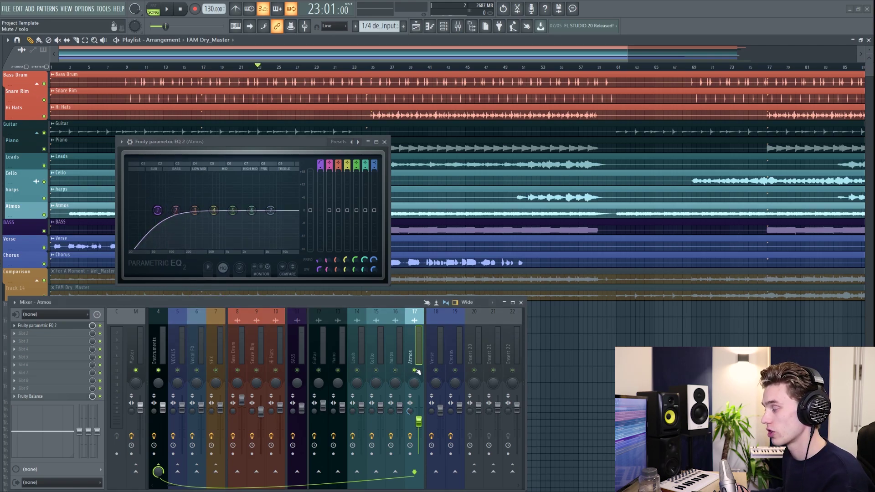
{"action": "left_click_drag", "start_coordinate": [241, 142], "coordinate": [304, 152]}
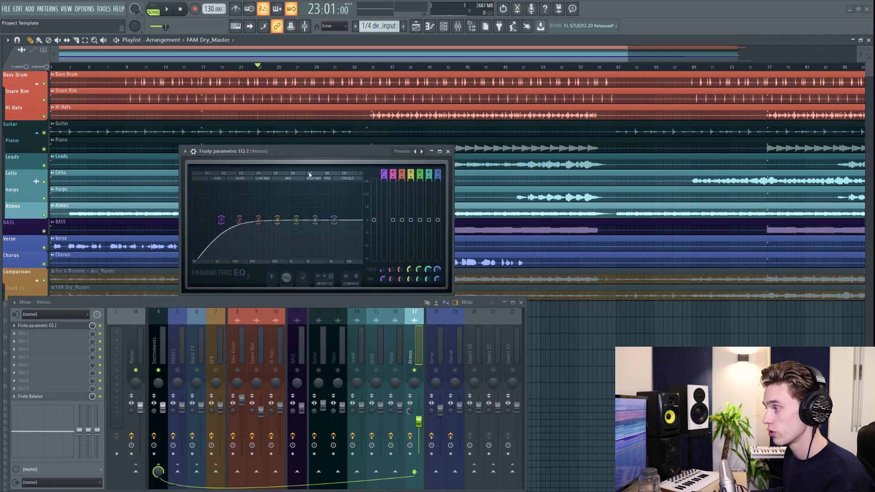
{"action": "left_click_drag", "start_coordinate": [226, 222], "coordinate": [271, 221]}
{"action": "key", "text": "space"}
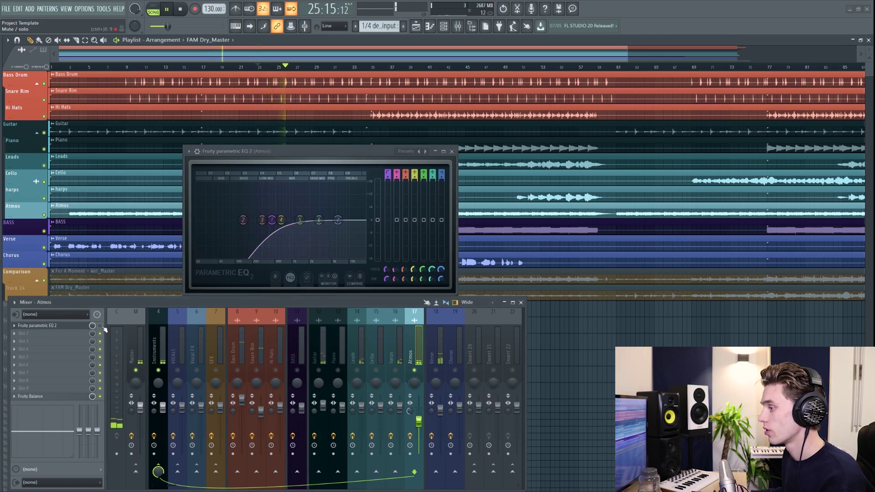
{"action": "key", "text": "space"}
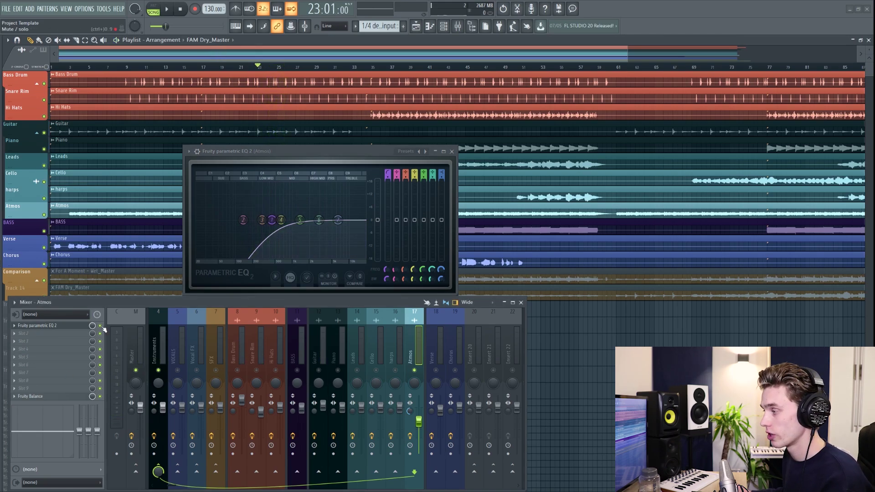
{"action": "key", "text": "space"}
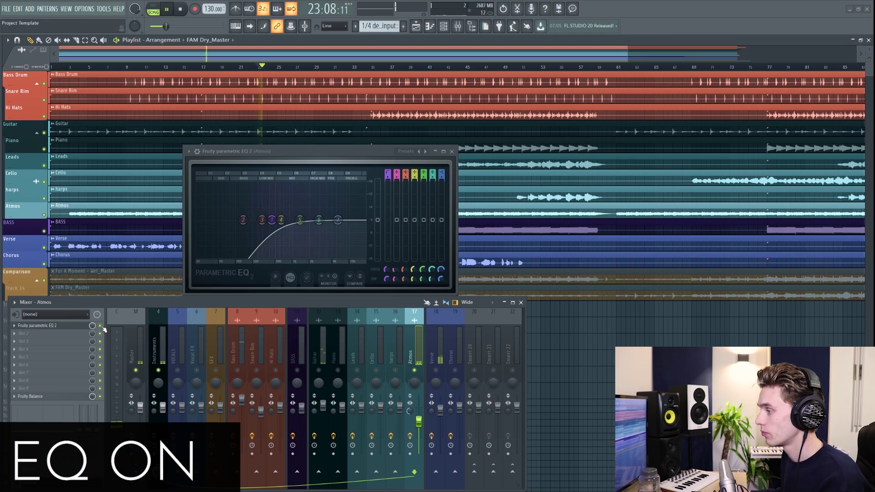
{"action": "left_click", "coordinate": [101, 326]}
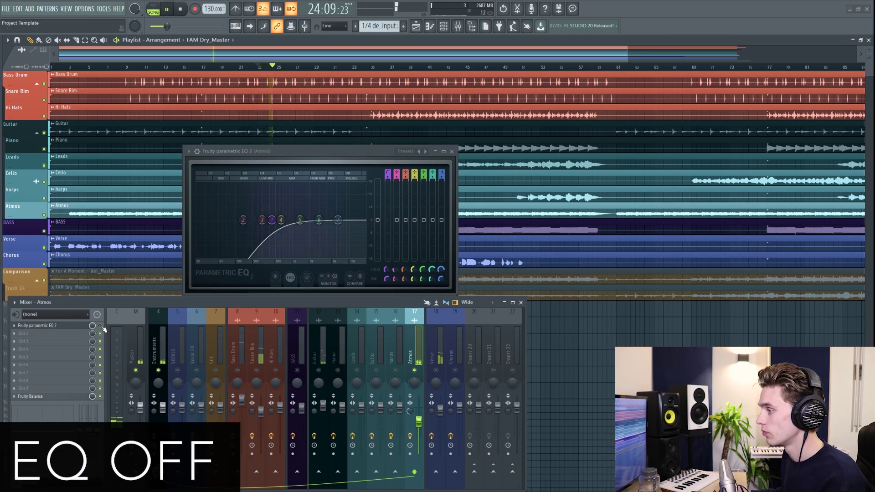
{"action": "left_click", "coordinate": [101, 326]}
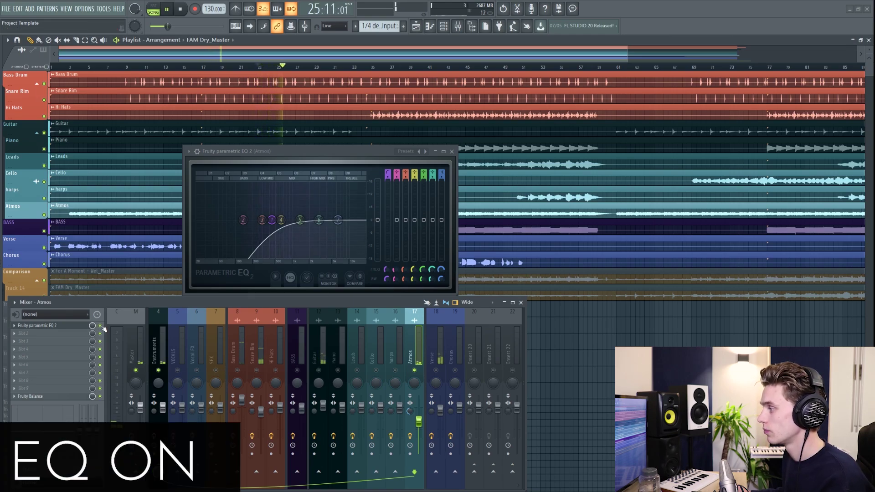
{"action": "left_click", "coordinate": [101, 326]}
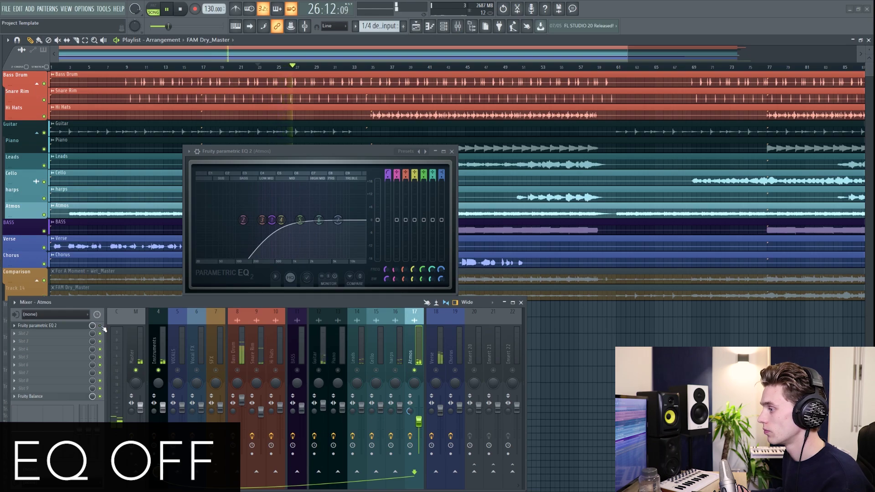
{"action": "left_click", "coordinate": [101, 326]}
{"action": "key", "text": "space"}
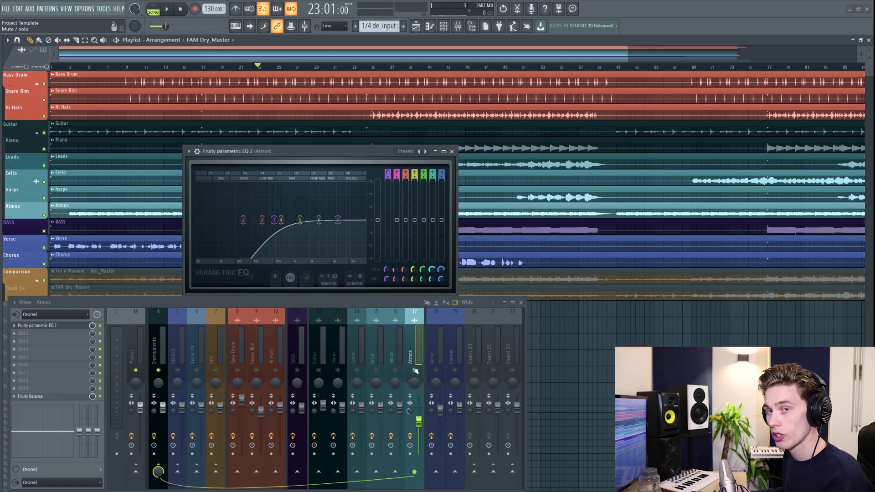
Step: Unsolo Atmos, boost band 7's high shelf about +1.5 dB and nudge the Atmos volume up
{"action": "right_click", "coordinate": [415, 370]}
{"action": "left_click_drag", "start_coordinate": [358, 168], "coordinate": [314, 188]}
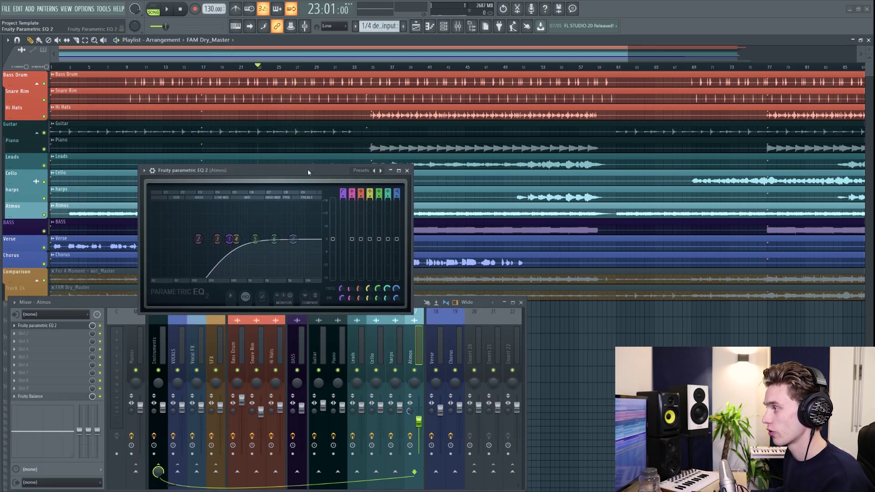
{"action": "left_click", "coordinate": [244, 68]}
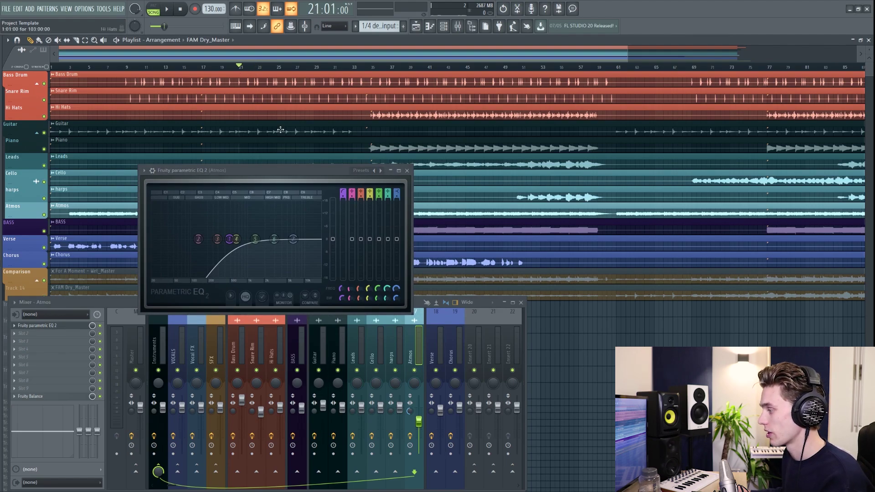
{"action": "key", "text": "space"}
{"action": "left_click_drag", "start_coordinate": [293, 239], "coordinate": [291, 229]}
{"action": "left_click_drag", "start_coordinate": [229, 239], "coordinate": [237, 241]}
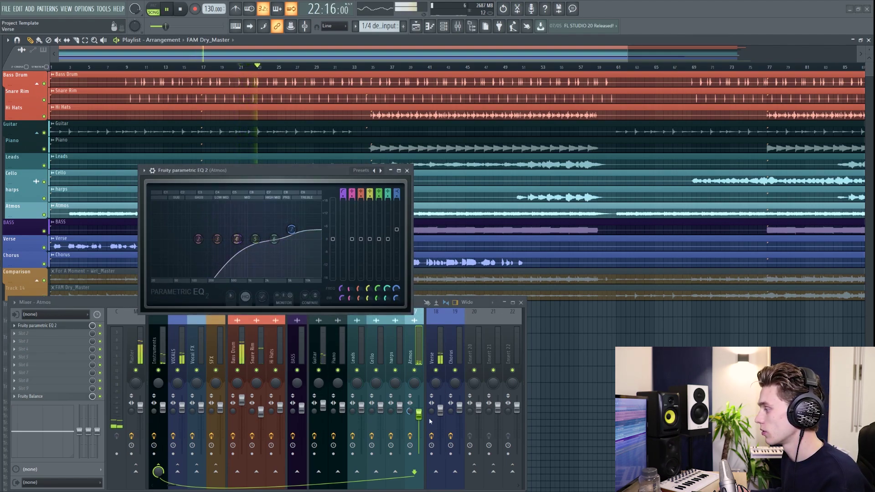
{"action": "left_click_drag", "start_coordinate": [418, 414], "coordinate": [419, 409]}
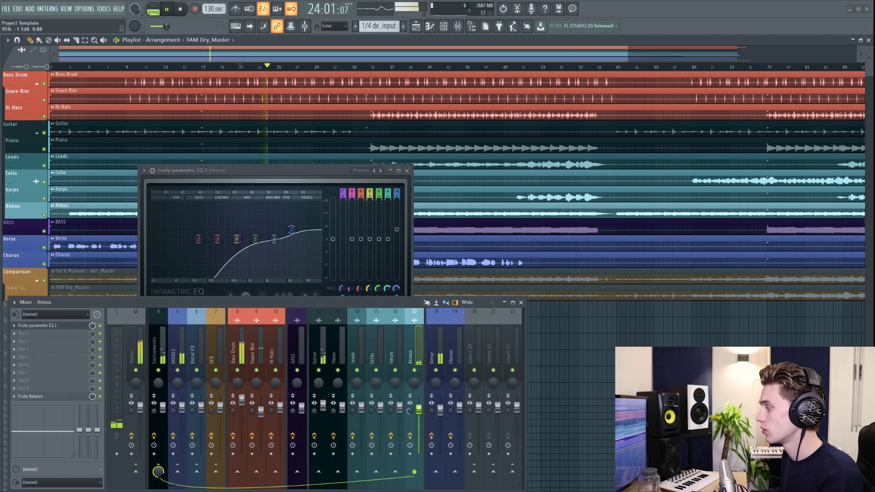
{"action": "left_click", "coordinate": [407, 171]}
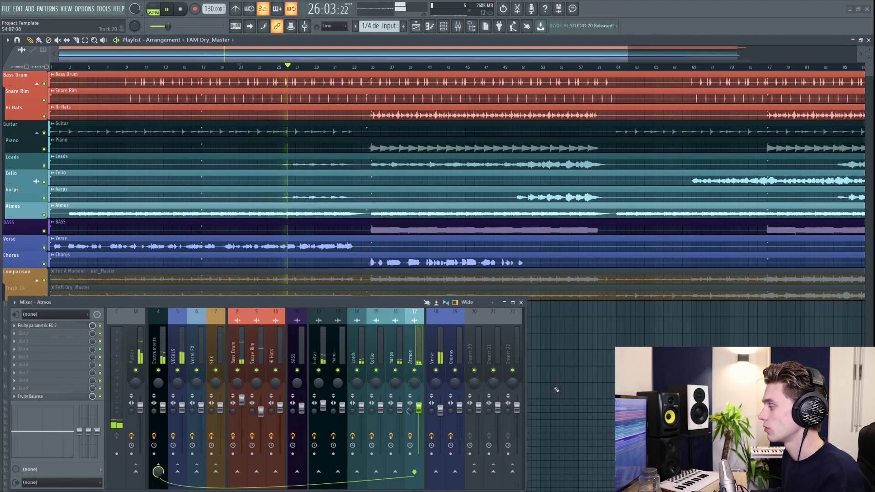
{"action": "key", "text": "space"}
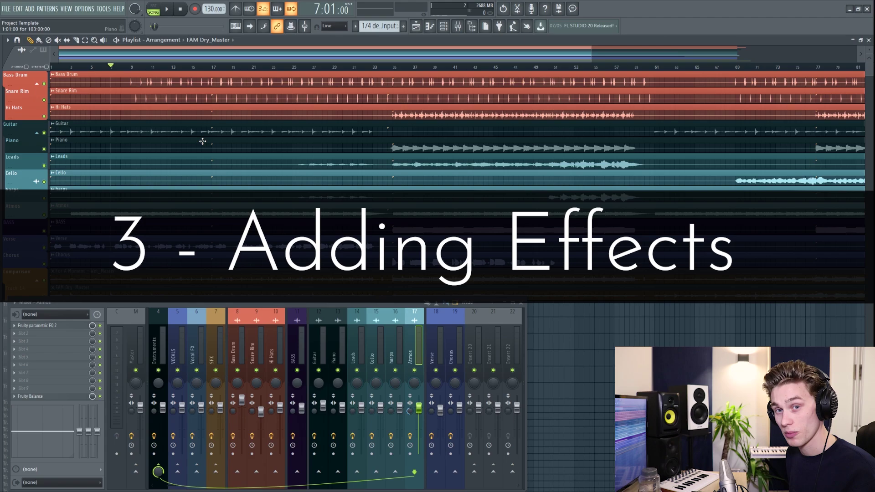
Step: Select the Guitar insert (12) in the mixer
{"action": "left_click", "coordinate": [319, 337]}
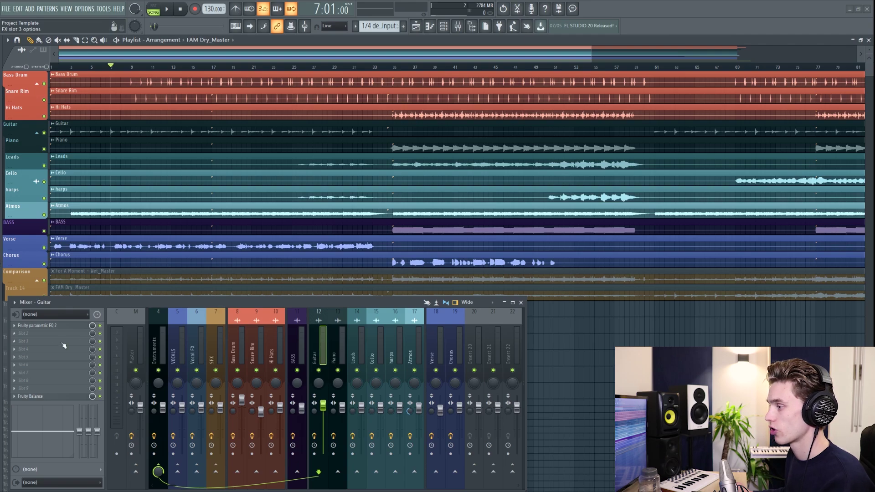
Step: Load Fruity Reeverb 2 on Guitar with larger size, 421 Hz low cut and 76% wet
{"action": "left_click", "coordinate": [33, 334]}
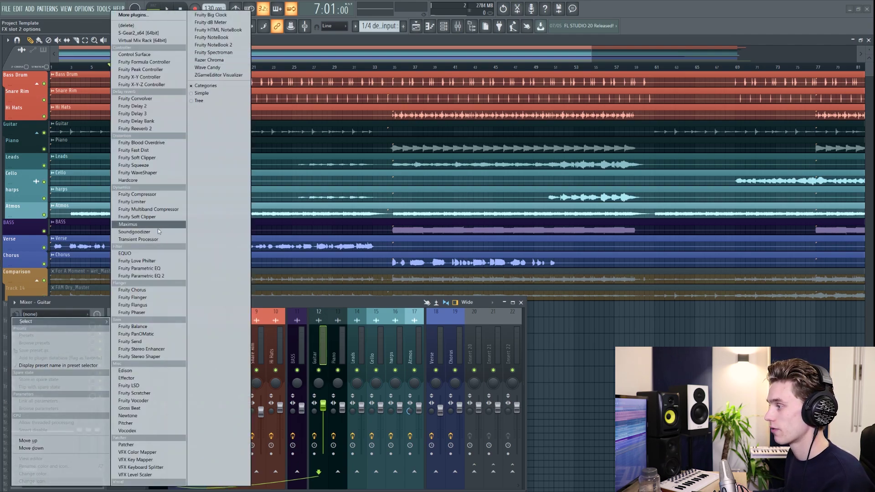
{"action": "left_click", "coordinate": [141, 128]}
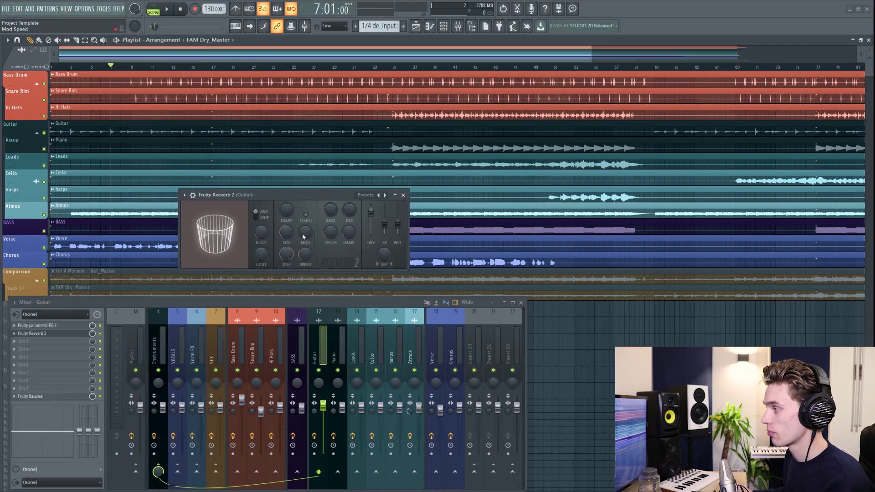
{"action": "left_click_drag", "start_coordinate": [286, 232], "coordinate": [286, 226]}
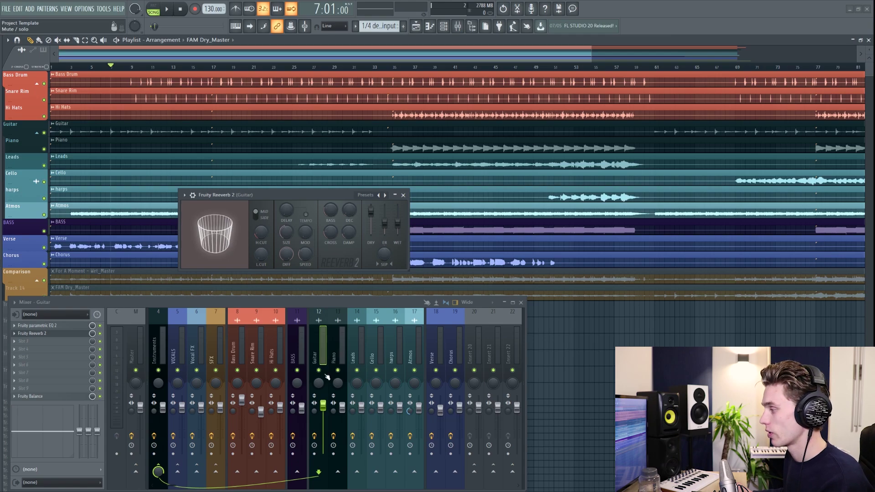
{"action": "left_click", "coordinate": [162, 68]}
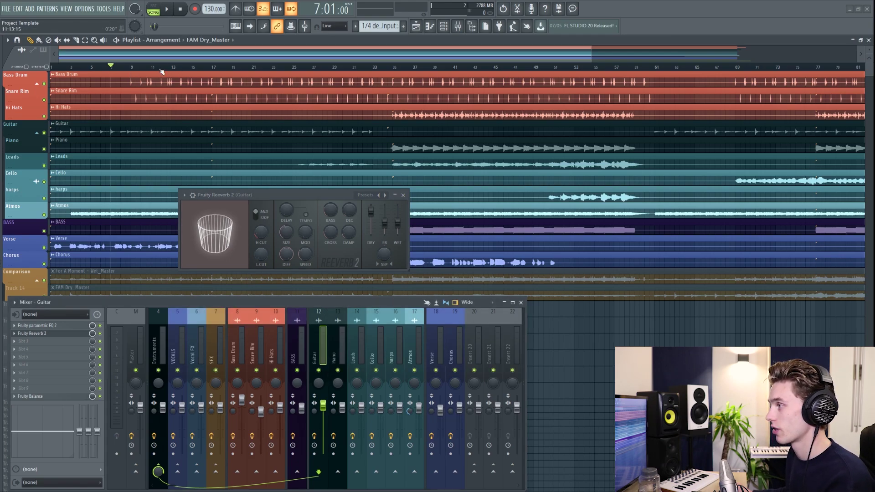
{"action": "key", "text": "space"}
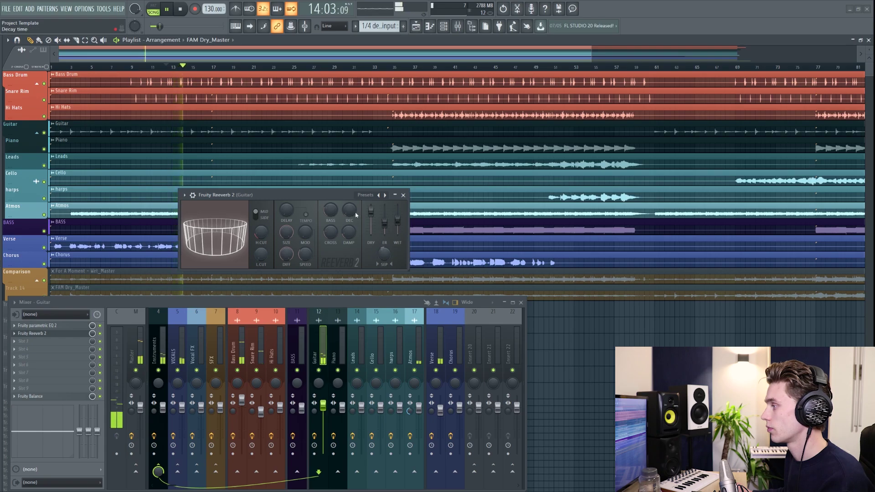
{"action": "left_click_drag", "start_coordinate": [261, 254], "coordinate": [260, 268]}
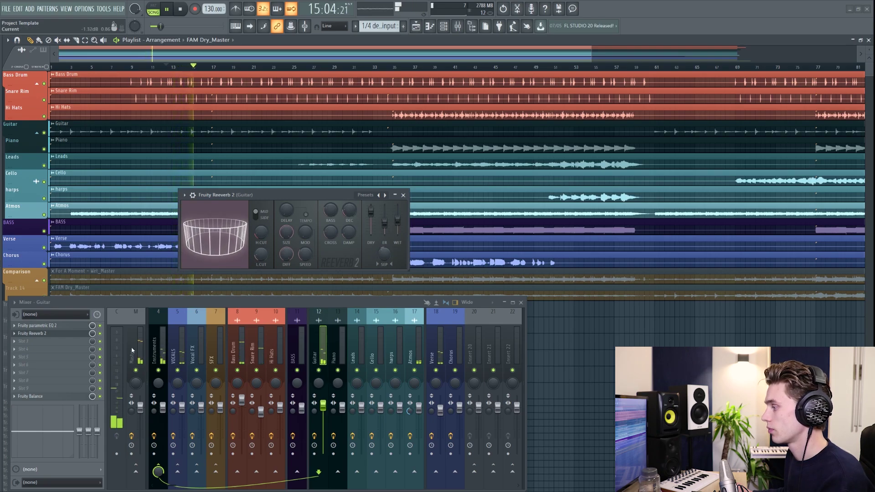
{"action": "left_click_drag", "start_coordinate": [398, 220], "coordinate": [398, 217]}
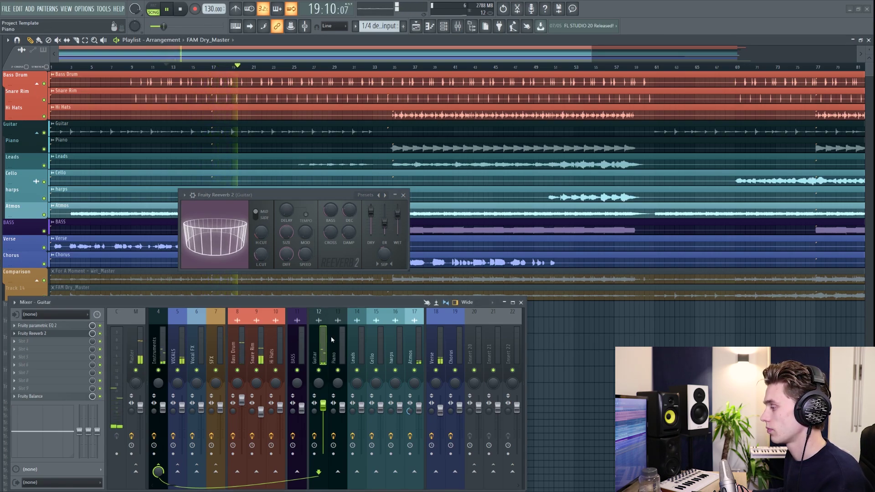
{"action": "left_click_drag", "start_coordinate": [370, 201], "coordinate": [337, 201]}
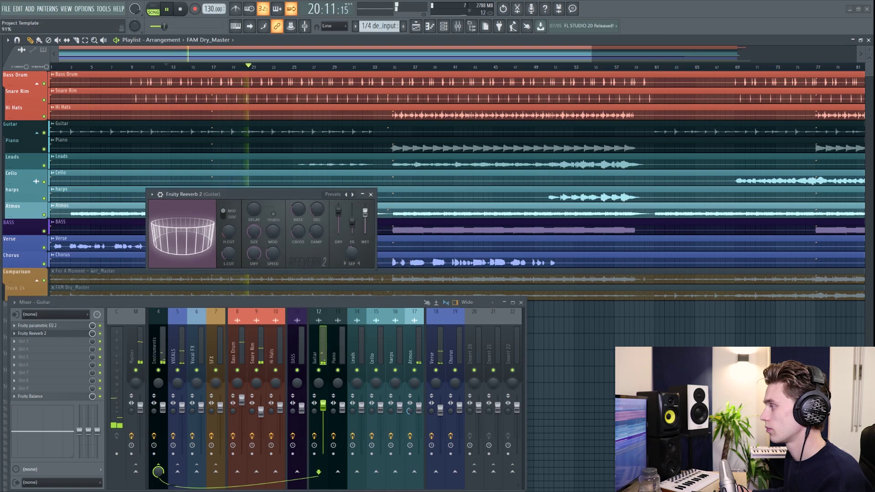
{"action": "left_click", "coordinate": [370, 194]}
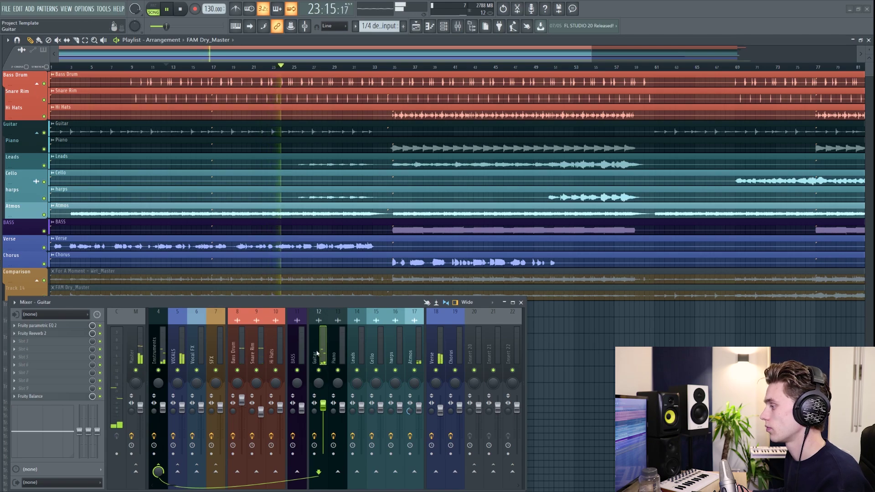
Step: Reopen the Guitar reverb to check its settings and stop playback
{"action": "left_click", "coordinate": [80, 334]}
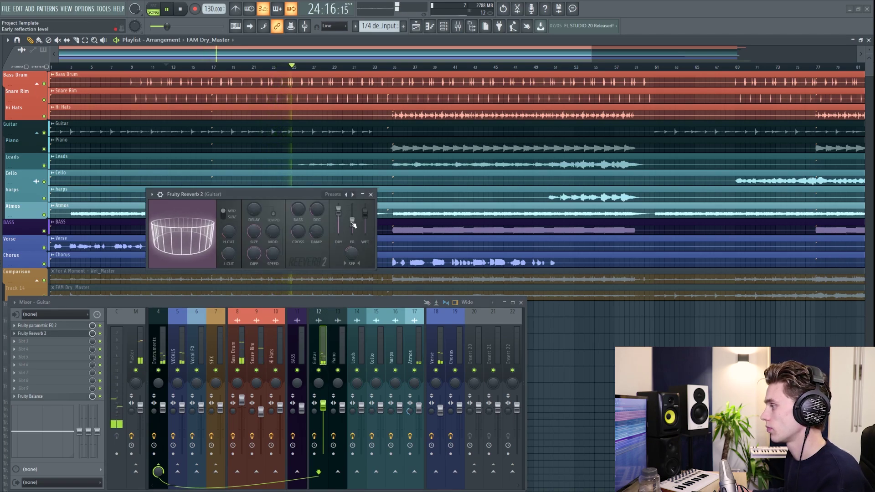
{"action": "left_click", "coordinate": [63, 333]}
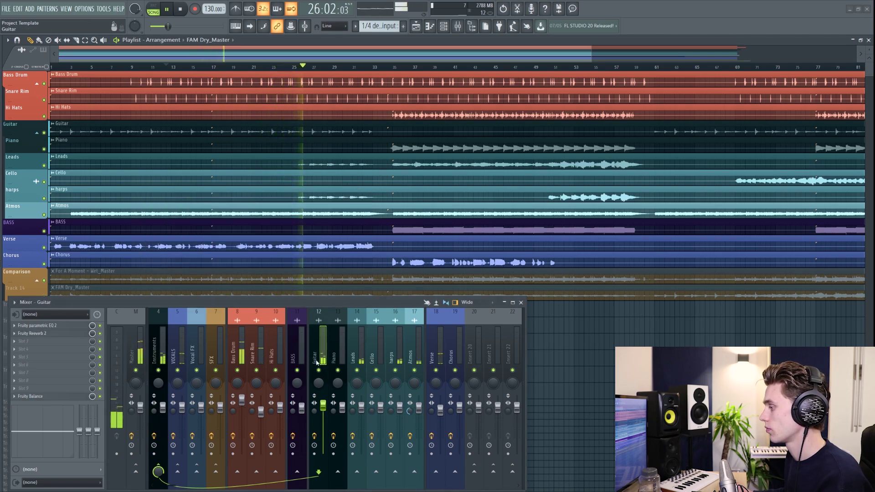
{"action": "key", "text": "space"}
{"action": "left_click", "coordinate": [62, 333]}
{"action": "left_click", "coordinate": [62, 334]}
Step: Swap the order of Fruity Reeverb 2 and Parametric EQ 2 on the Guitar chain
{"action": "left_click", "coordinate": [68, 326]}
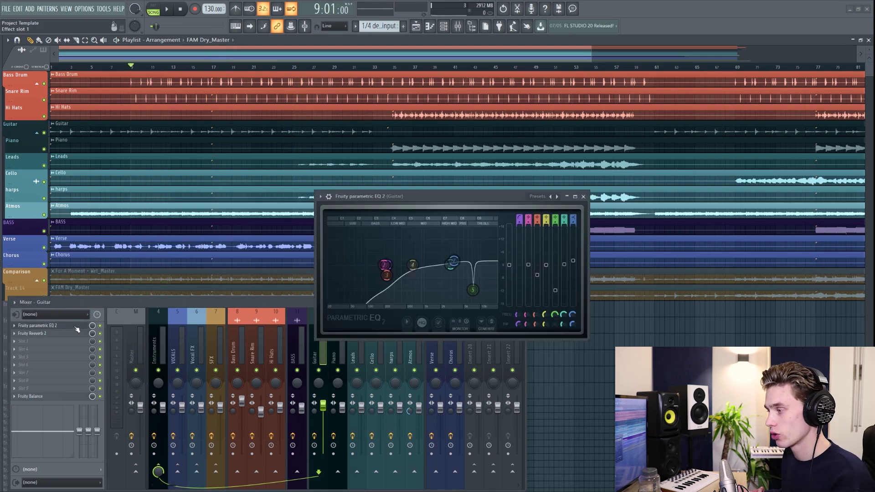
{"action": "left_click", "coordinate": [77, 327]}
{"action": "left_click", "coordinate": [76, 327]}
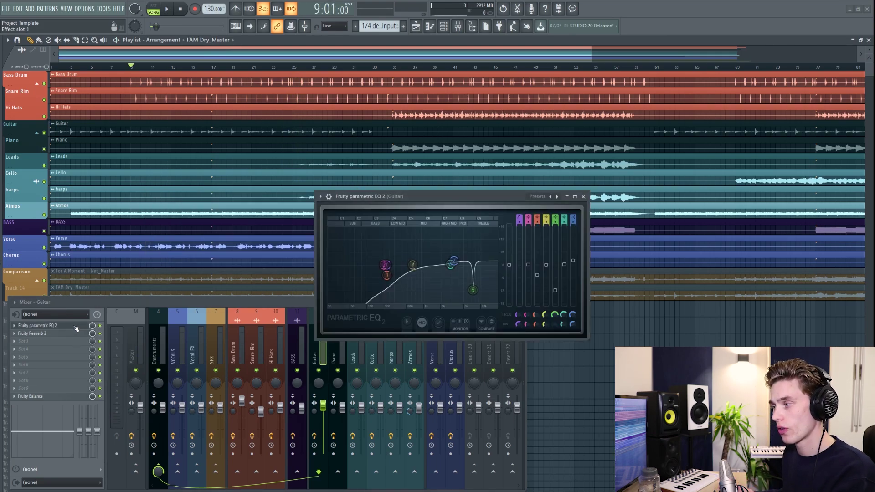
{"action": "left_click", "coordinate": [76, 326]}
{"action": "left_click_drag", "start_coordinate": [75, 335], "coordinate": [75, 327]}
Step: Inspect the Guitar reverb and EQ windows, then close both
{"action": "left_click", "coordinate": [75, 326]}
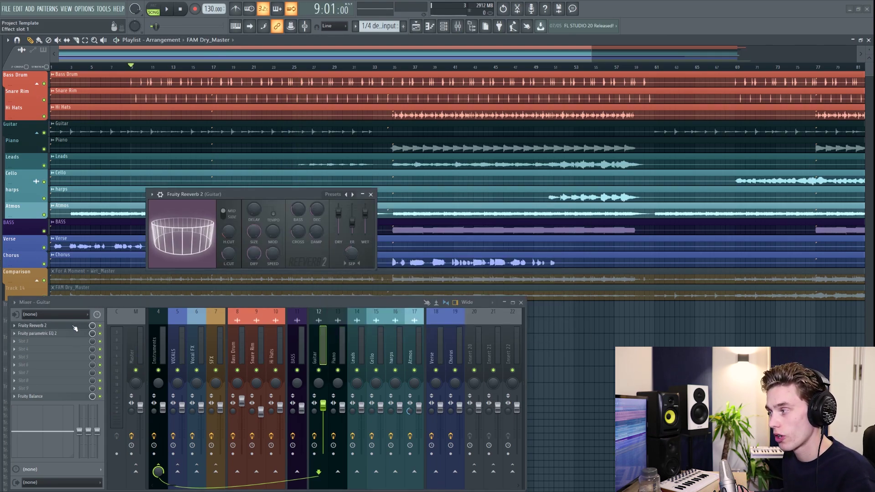
{"action": "left_click", "coordinate": [73, 335]}
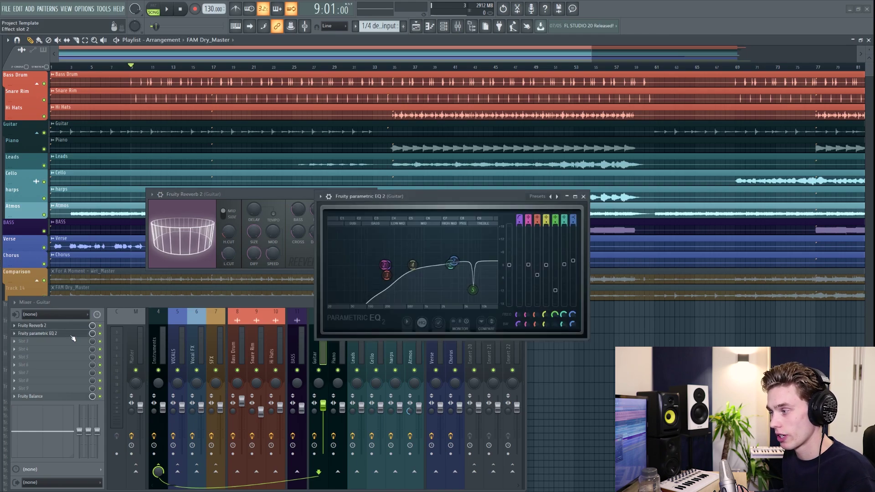
{"action": "left_click_drag", "start_coordinate": [234, 185], "coordinate": [181, 187]}
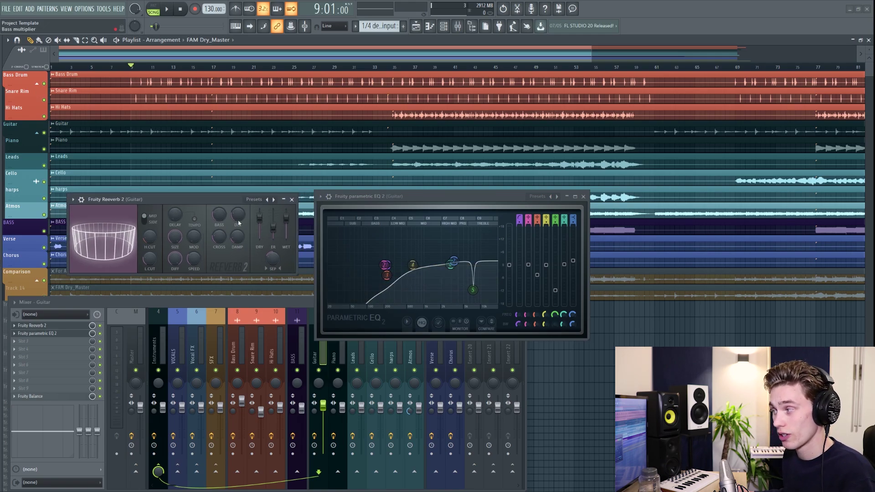
{"action": "left_click", "coordinate": [317, 196]}
{"action": "left_click", "coordinate": [583, 197]}
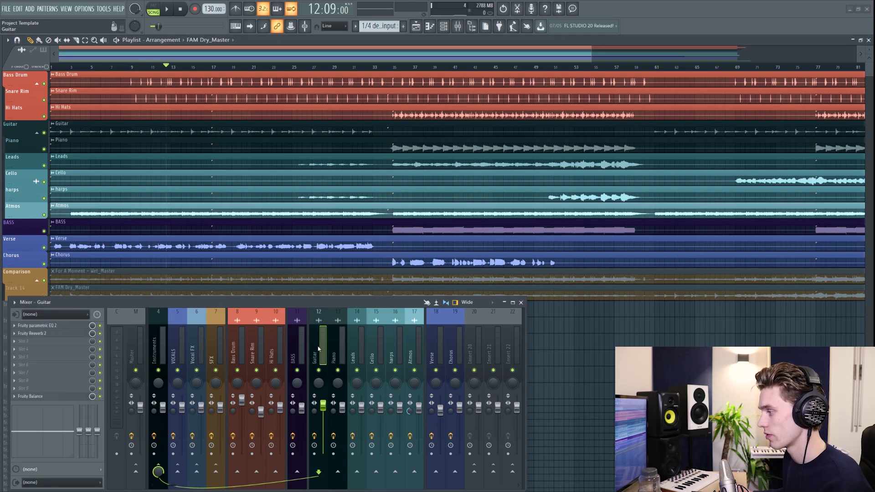
Step: Select Snare Rim, set the song position to bar 9 and load Fruity Reeverb 2 in slot 1
{"action": "left_click", "coordinate": [236, 356]}
{"action": "left_click", "coordinate": [252, 354]}
{"action": "left_click", "coordinate": [235, 355]}
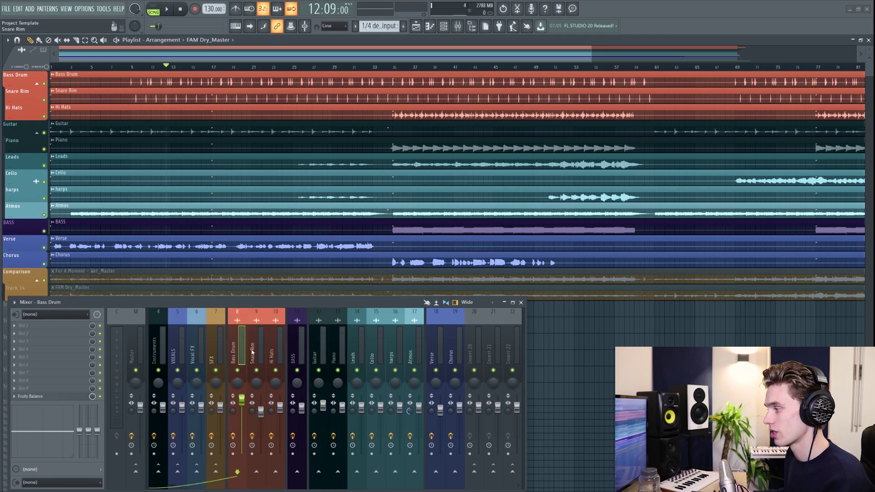
{"action": "left_click", "coordinate": [252, 352]}
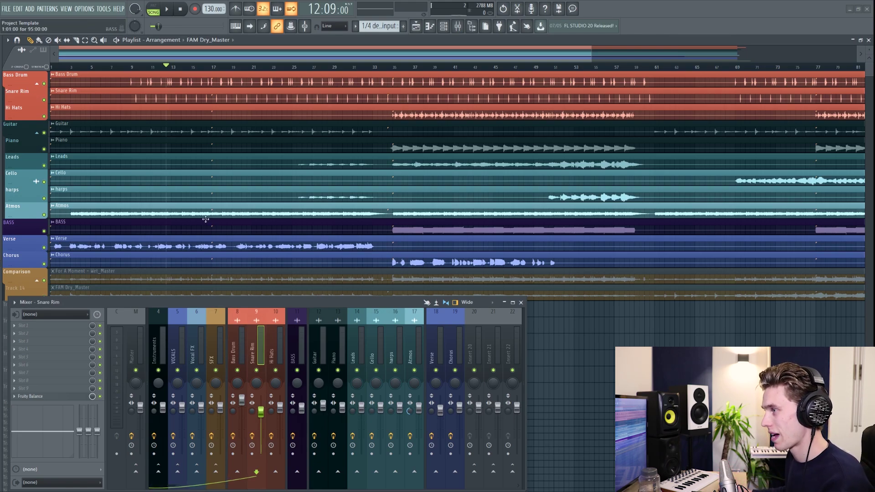
{"action": "left_click", "coordinate": [131, 67]}
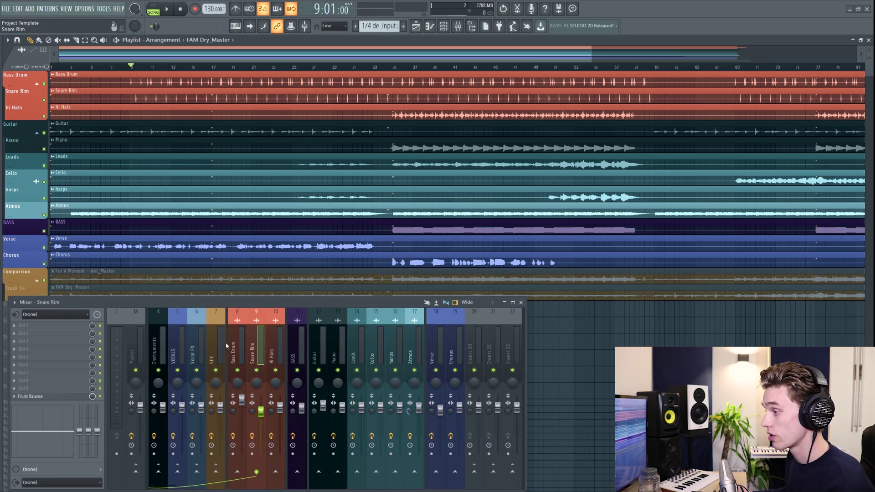
{"action": "left_click", "coordinate": [38, 329]}
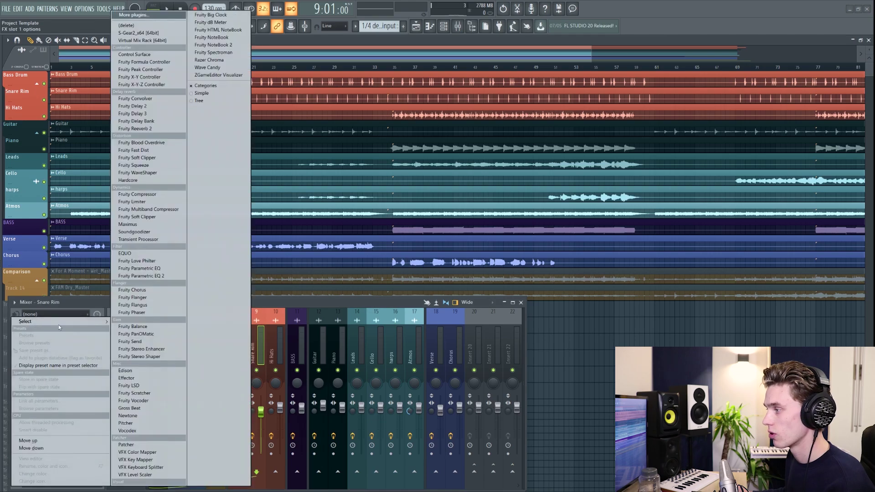
{"action": "left_click", "coordinate": [153, 130]}
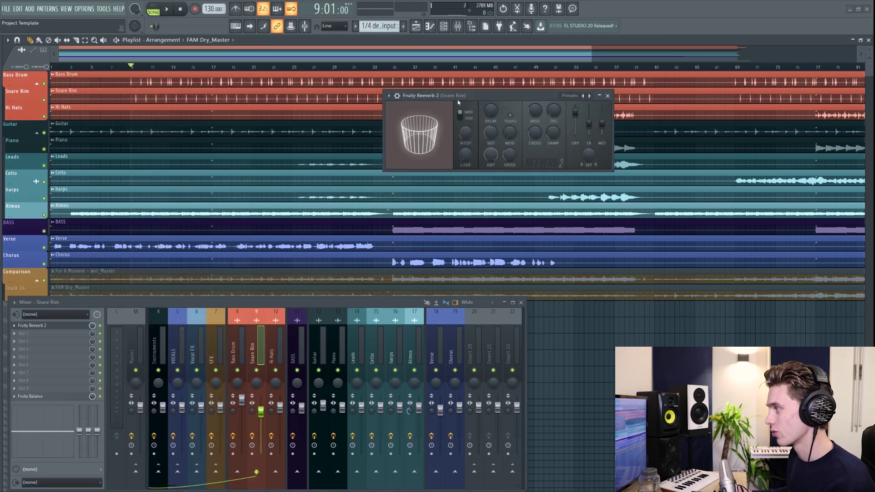
Step: Play back from bar 9 to audition the snare reverb
{"action": "left_click_drag", "start_coordinate": [494, 97], "coordinate": [333, 207]}
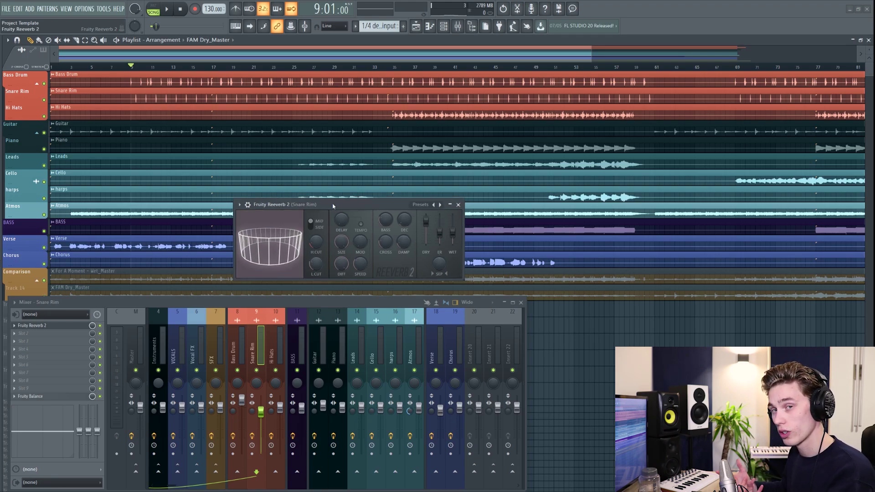
{"action": "key", "text": "space"}
{"action": "left_click_drag", "start_coordinate": [333, 206], "coordinate": [307, 204]}
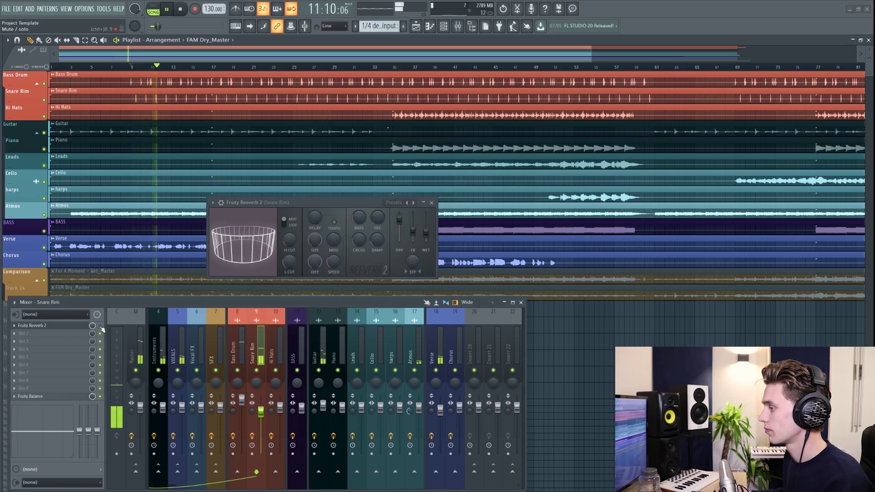
{"action": "left_click_drag", "start_coordinate": [283, 202], "coordinate": [250, 209]}
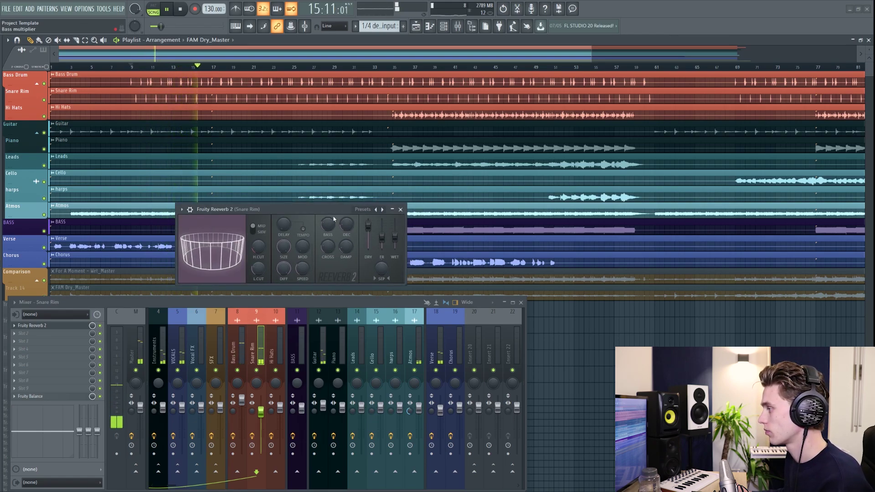
{"action": "left_click_drag", "start_coordinate": [325, 210], "coordinate": [309, 214]}
{"action": "key", "text": "space"}
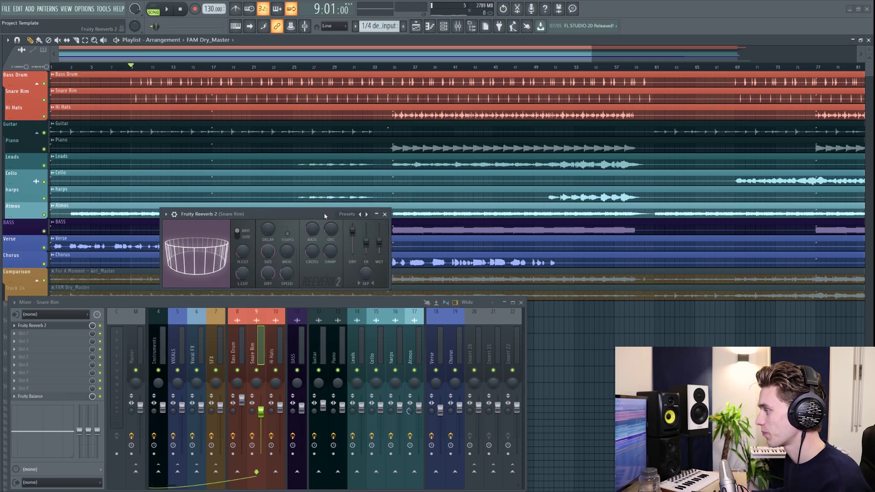
{"action": "left_click_drag", "start_coordinate": [382, 214], "coordinate": [359, 214]}
Step: Close the snare reverb and load Fruity Parametric EQ 2 in Verse slot 1
{"action": "left_click", "coordinate": [360, 215]}
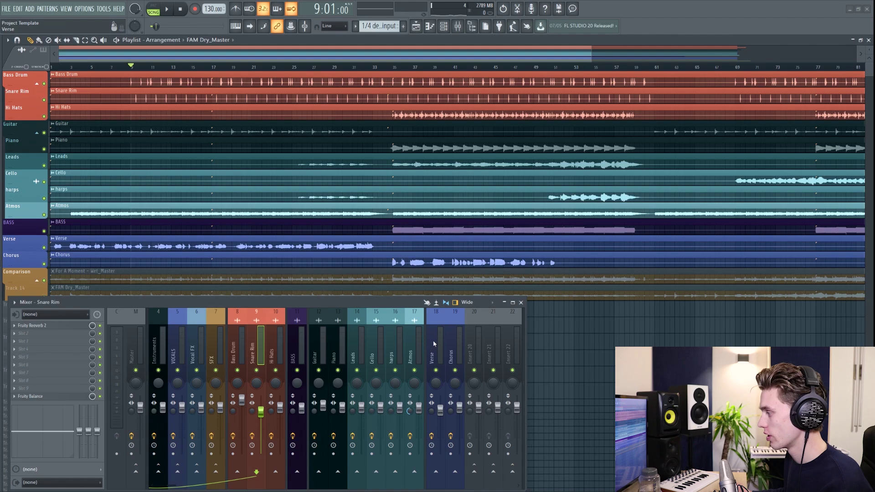
{"action": "left_click", "coordinate": [434, 344]}
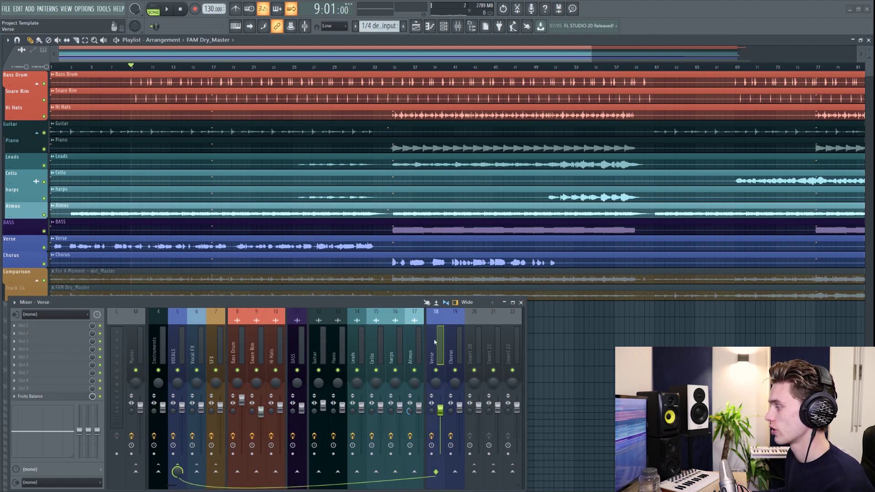
{"action": "left_click", "coordinate": [48, 326]}
{"action": "left_click", "coordinate": [137, 271]}
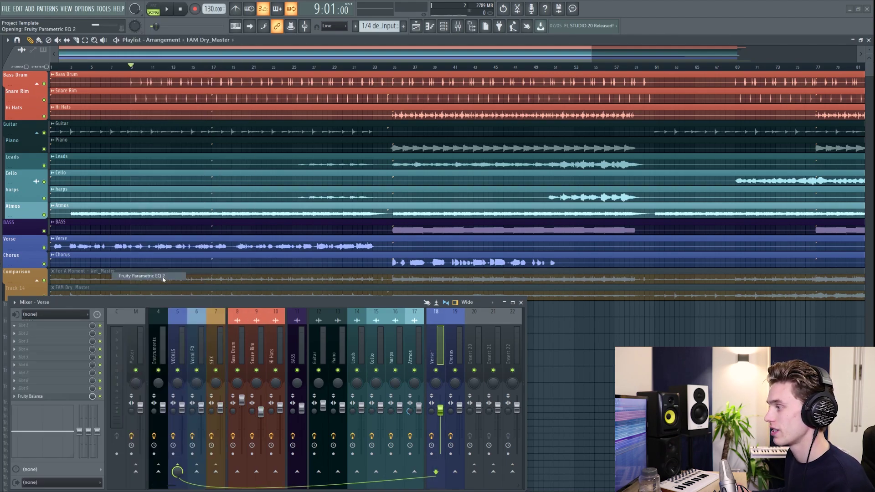
{"action": "left_click_drag", "start_coordinate": [193, 85], "coordinate": [342, 129]}
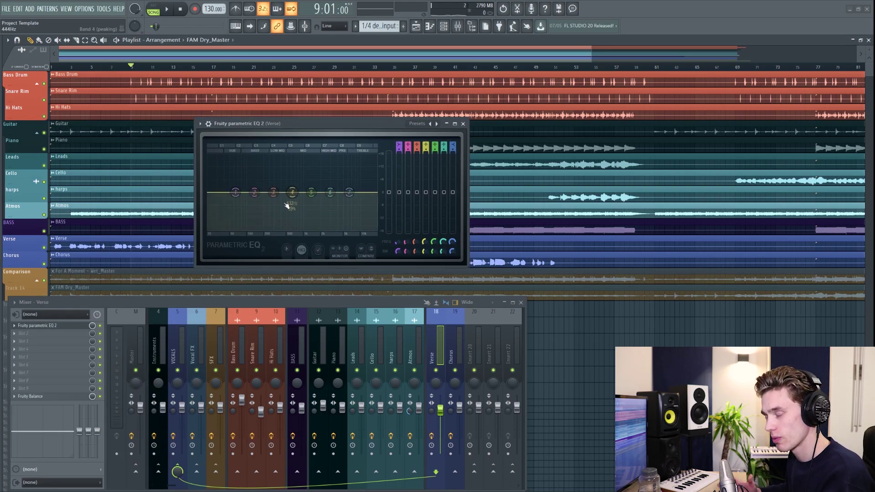
Step: Cut the vocal lows, set band 3 to 277 Hz and lift band 7 at 4516 Hz
{"action": "key", "text": "space"}
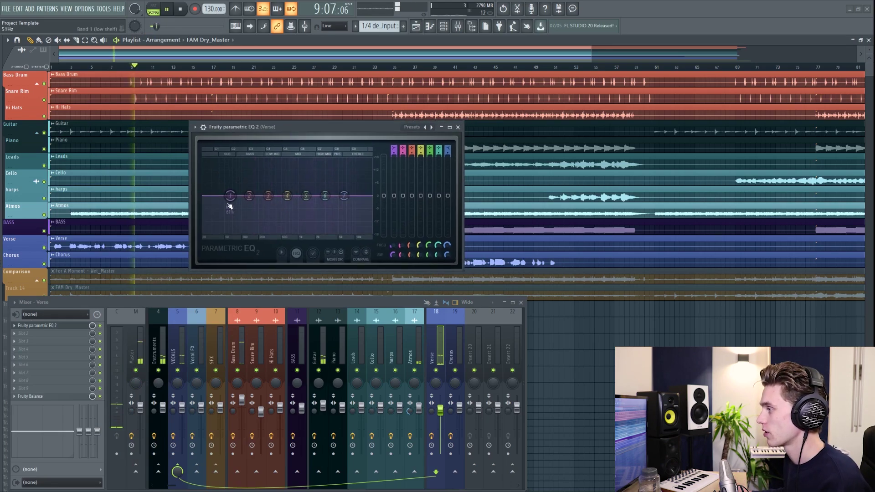
{"action": "left_click_drag", "start_coordinate": [229, 206], "coordinate": [247, 232]}
{"action": "left_click_drag", "start_coordinate": [269, 196], "coordinate": [267, 200]}
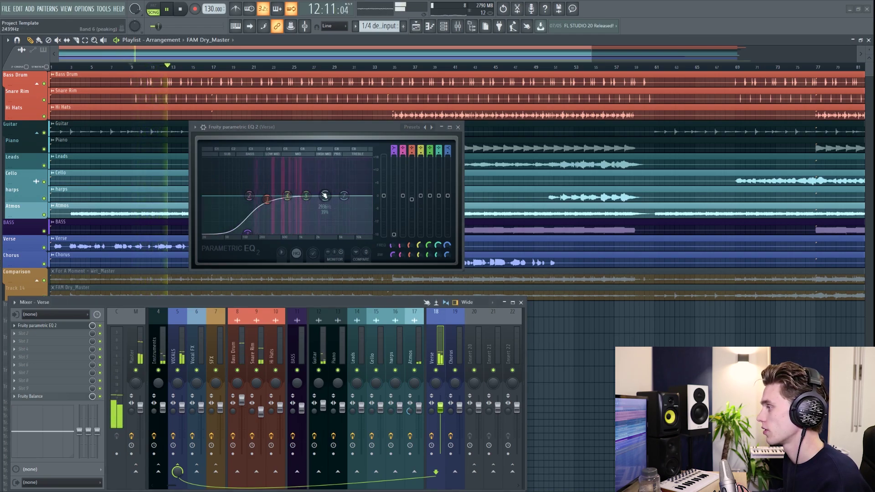
{"action": "left_click_drag", "start_coordinate": [344, 195], "coordinate": [339, 192]}
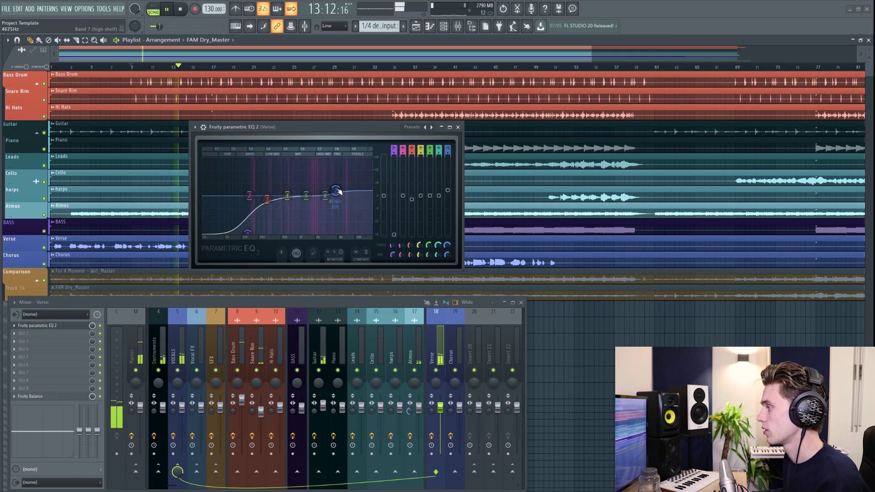
{"action": "key", "text": "space"}
{"action": "left_click", "coordinate": [459, 127]}
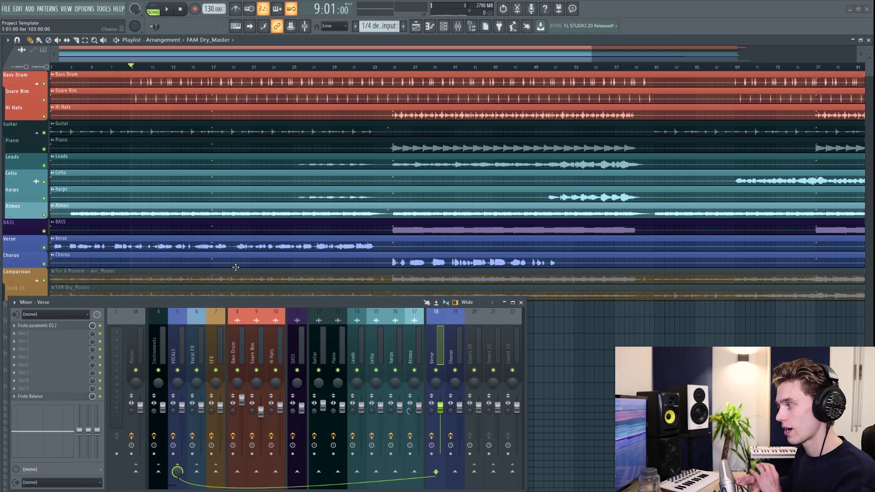
{"action": "left_click", "coordinate": [24, 334]}
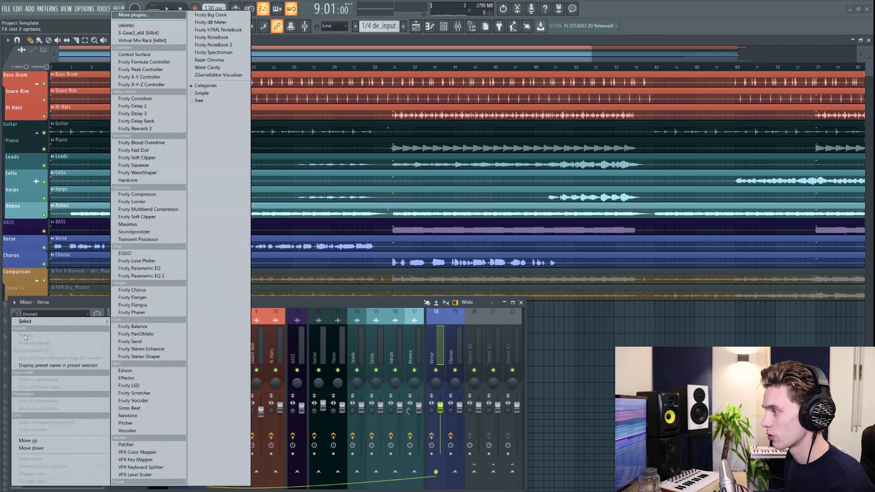
Step: Load Fruity Reeverb 2 in Verse slot 2 and raise its low cut to 785 Hz
{"action": "left_click", "coordinate": [152, 129]}
{"action": "left_click_drag", "start_coordinate": [180, 205], "coordinate": [205, 217]}
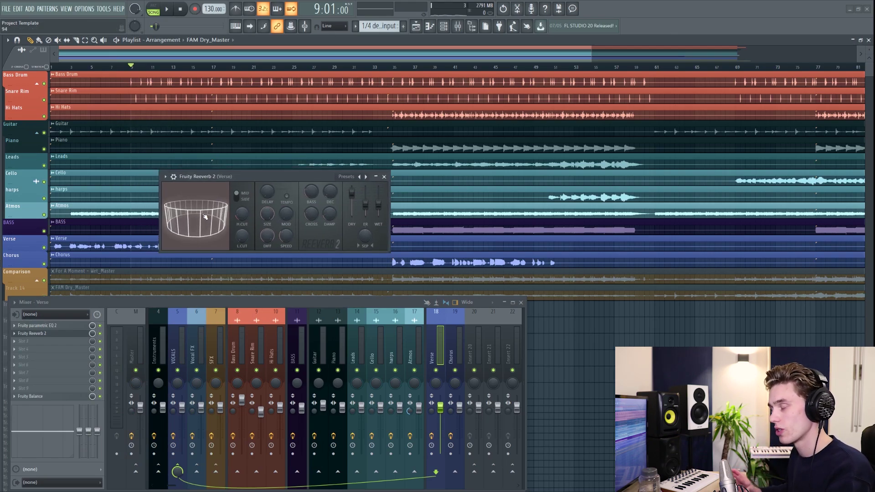
{"action": "left_click_drag", "start_coordinate": [314, 176], "coordinate": [298, 180]}
{"action": "key", "text": "space"}
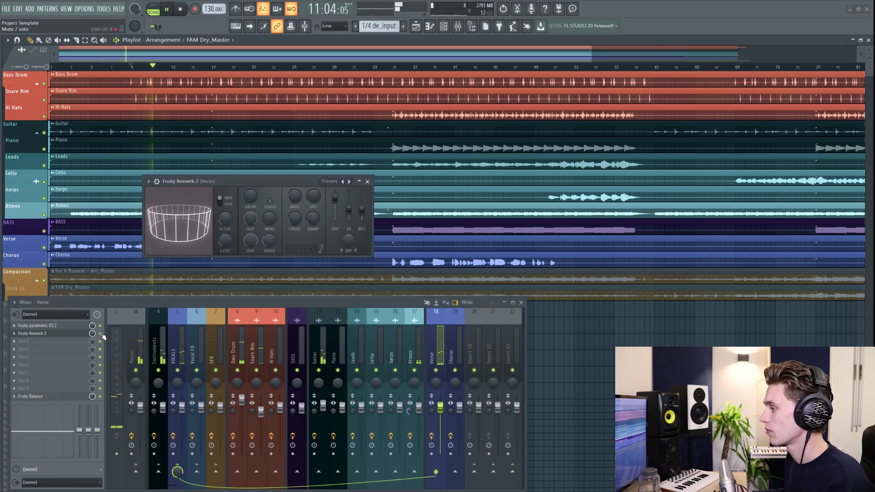
{"action": "left_click_drag", "start_coordinate": [264, 181], "coordinate": [257, 187]}
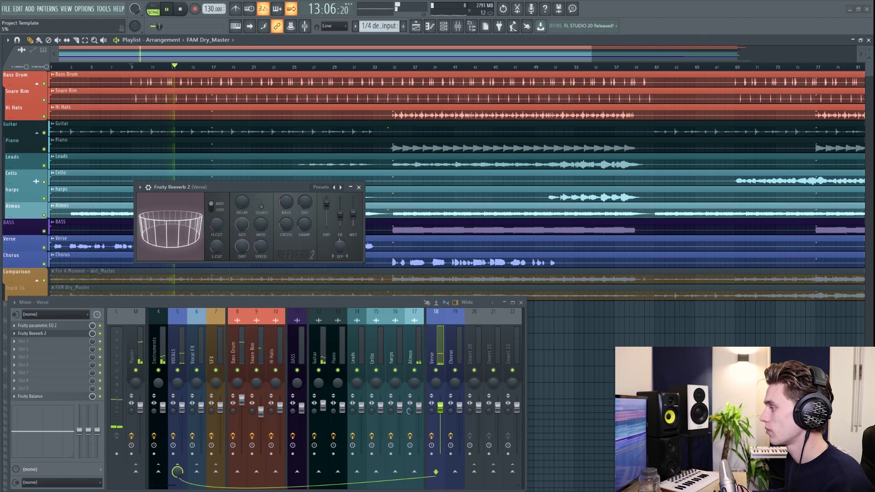
{"action": "left_click_drag", "start_coordinate": [216, 247], "coordinate": [216, 230]}
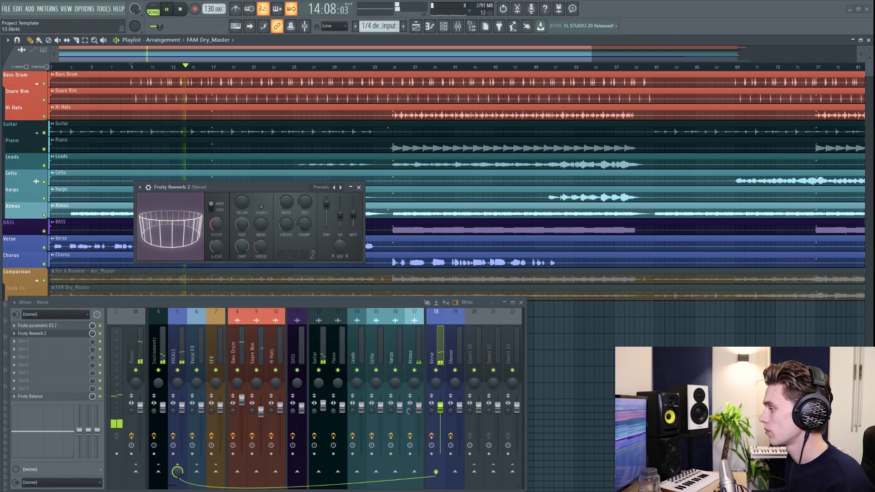